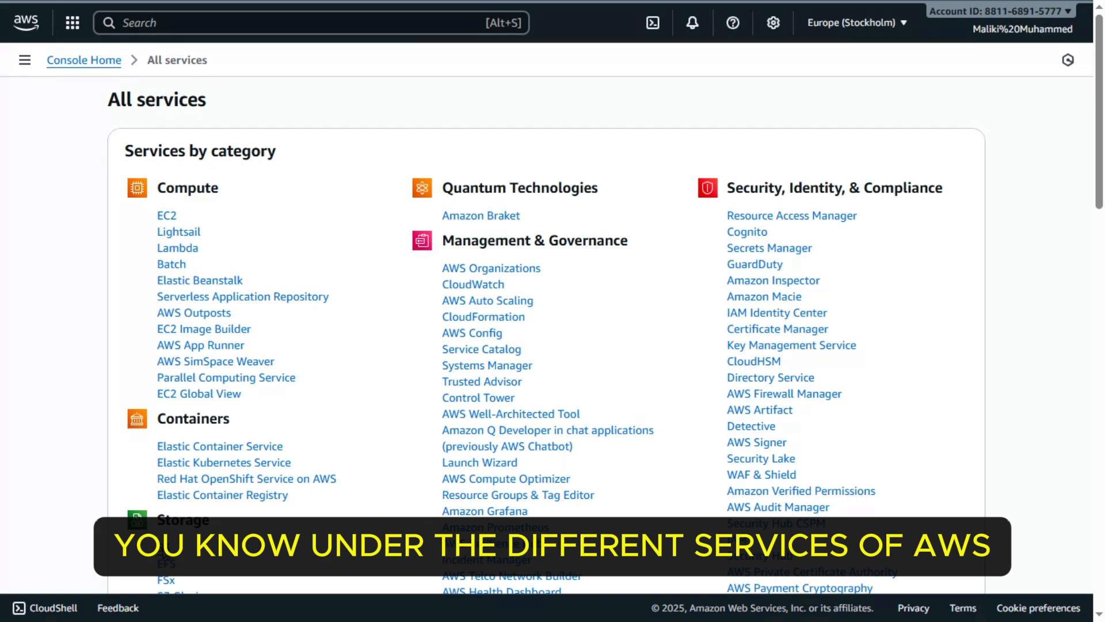
- Open the S3 storage service and start a new general purpose bucket named demobucket7651
{"action": "left_click", "coordinate": [165, 549]}
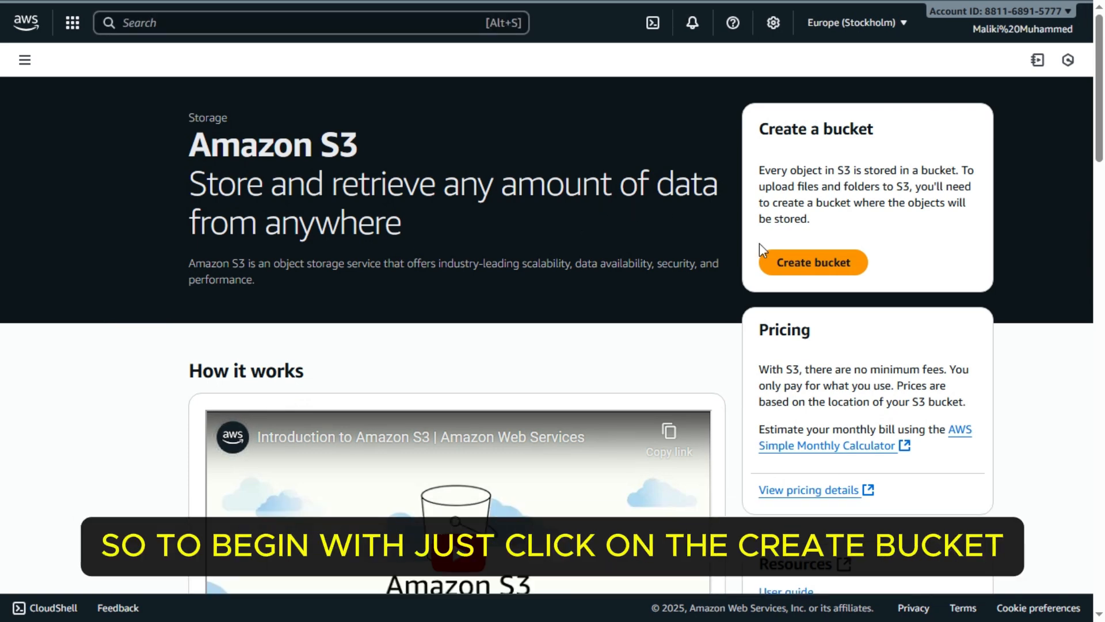
{"action": "left_click", "coordinate": [841, 267]}
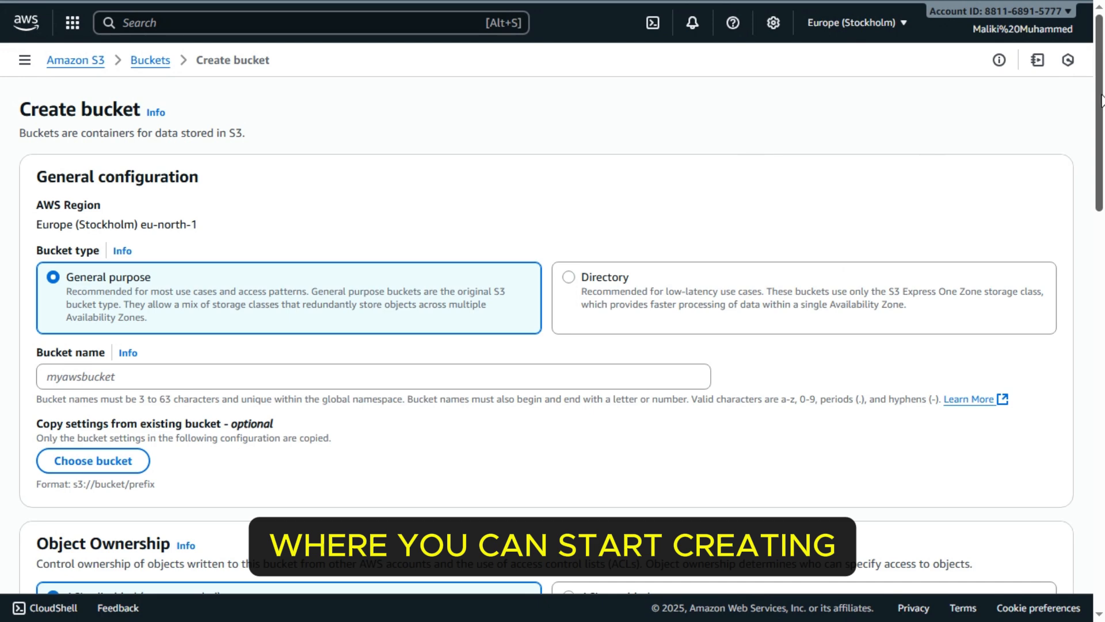
{"action": "left_click_drag", "start_coordinate": [1103, 96], "coordinate": [1104, 140]}
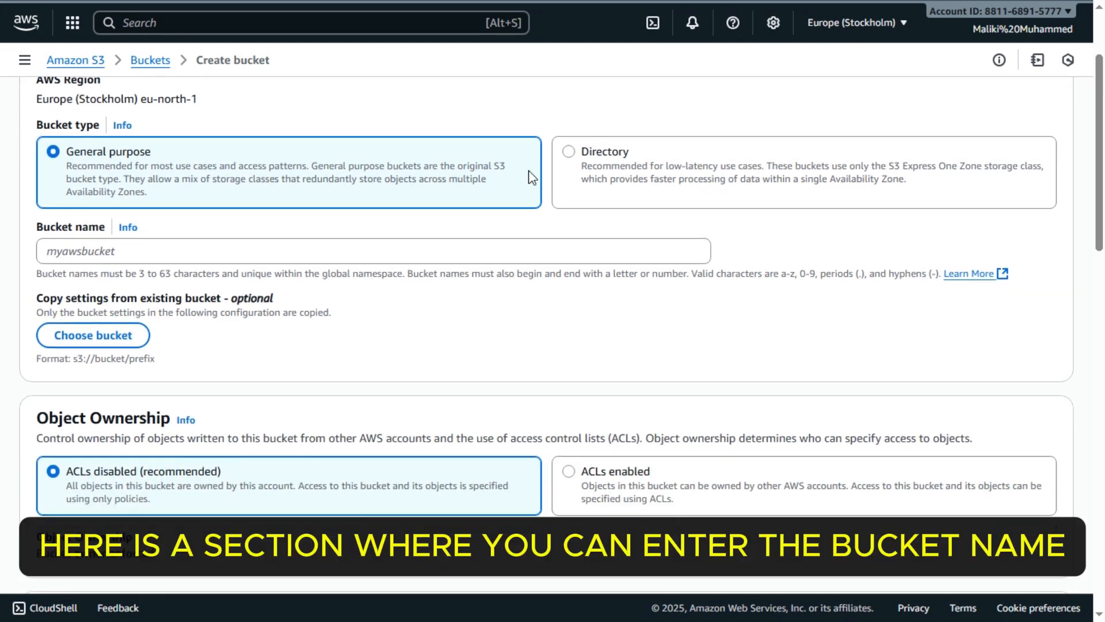
{"action": "left_click", "coordinate": [158, 247]}
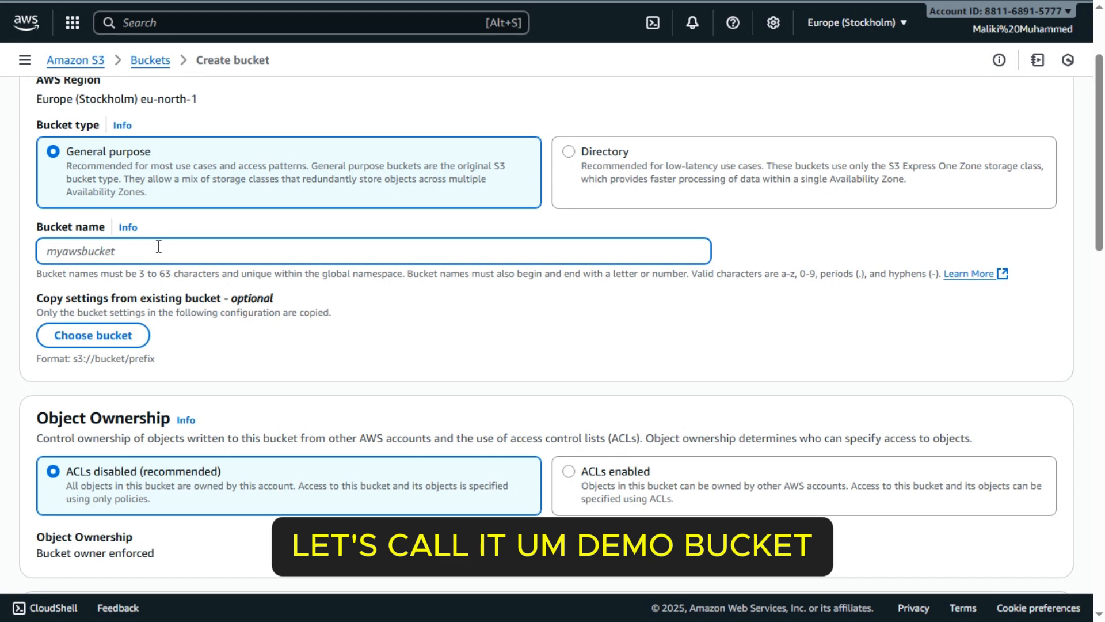
{"action": "type", "text": "demobucket7"}
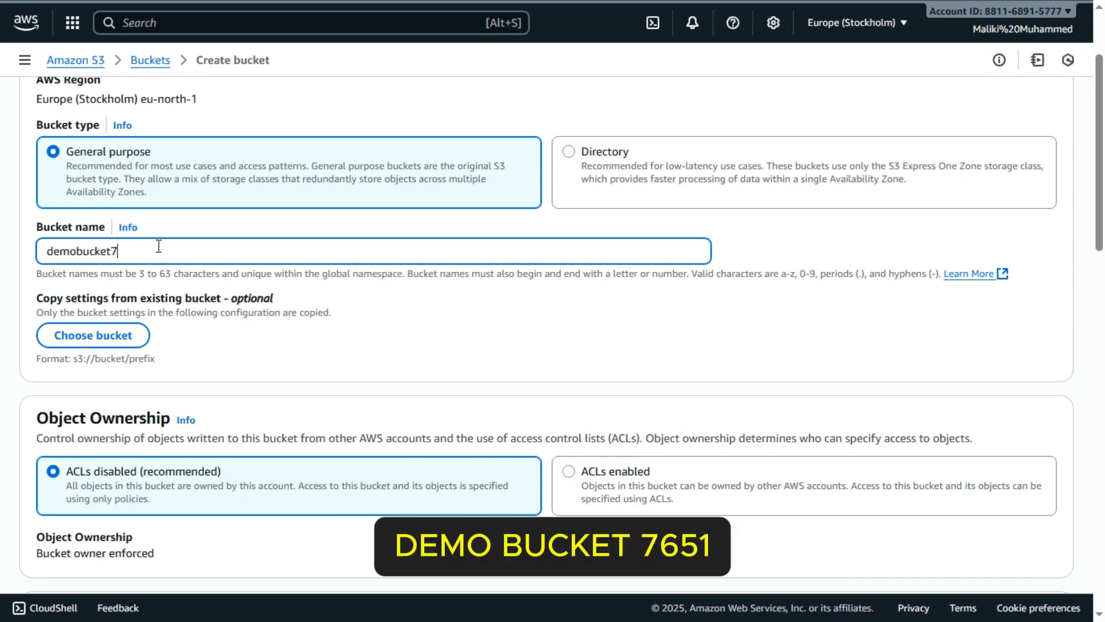
{"action": "type", "text": "65"}
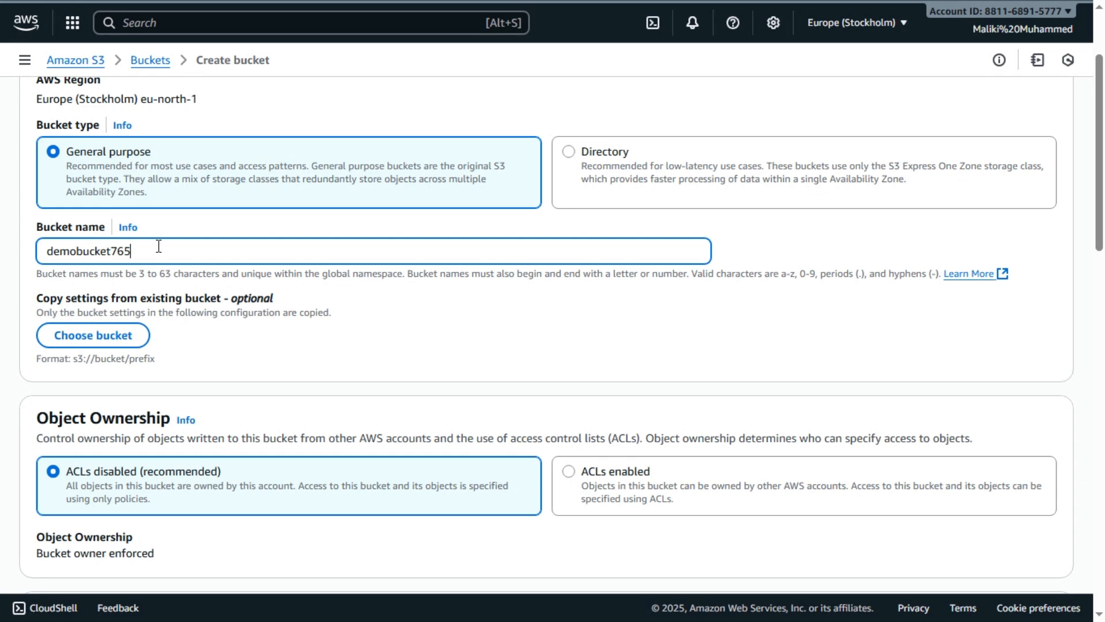
{"action": "type", "text": "1"}
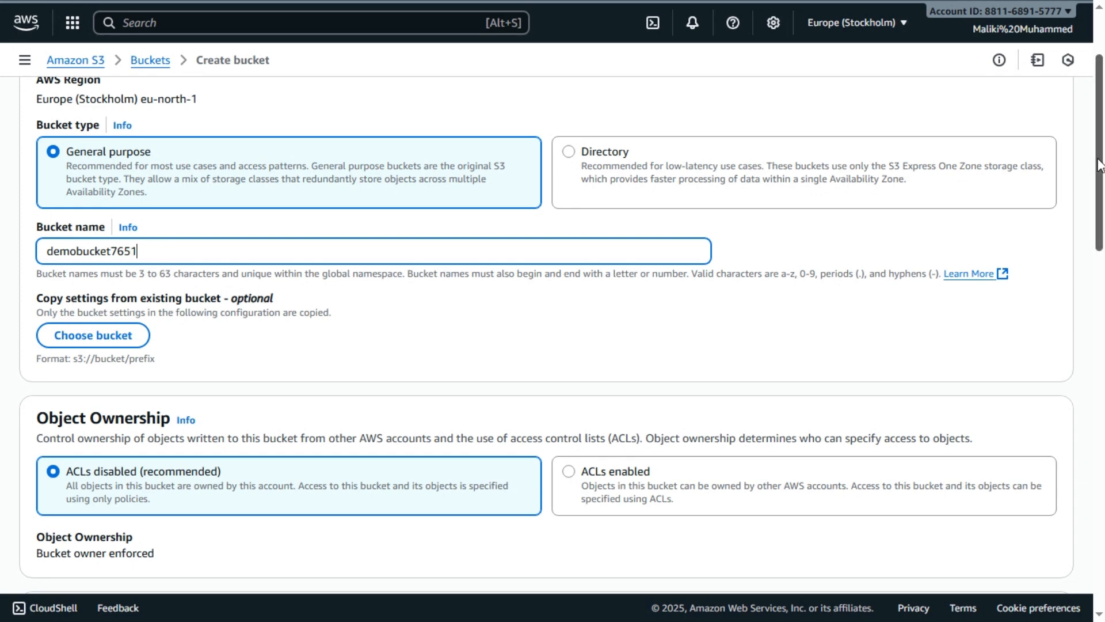
- Enable Bucket Versioning, leave the other bucket settings at their defaults, and create the bucket
{"action": "left_click_drag", "start_coordinate": [1100, 166], "coordinate": [1104, 227]}
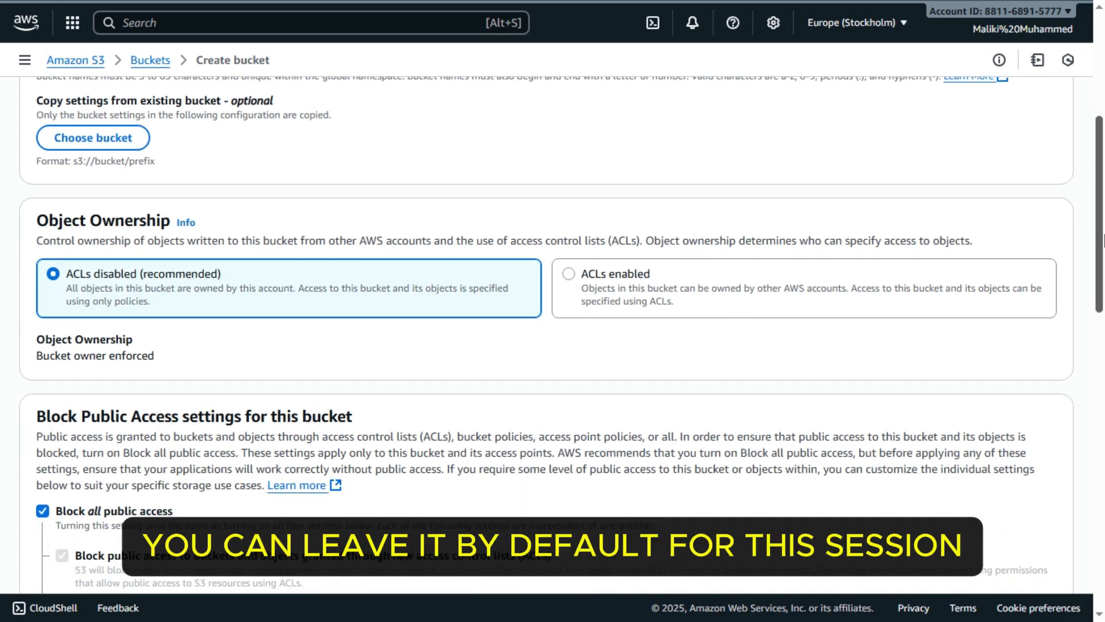
{"action": "left_click_drag", "start_coordinate": [1102, 236], "coordinate": [1104, 403]}
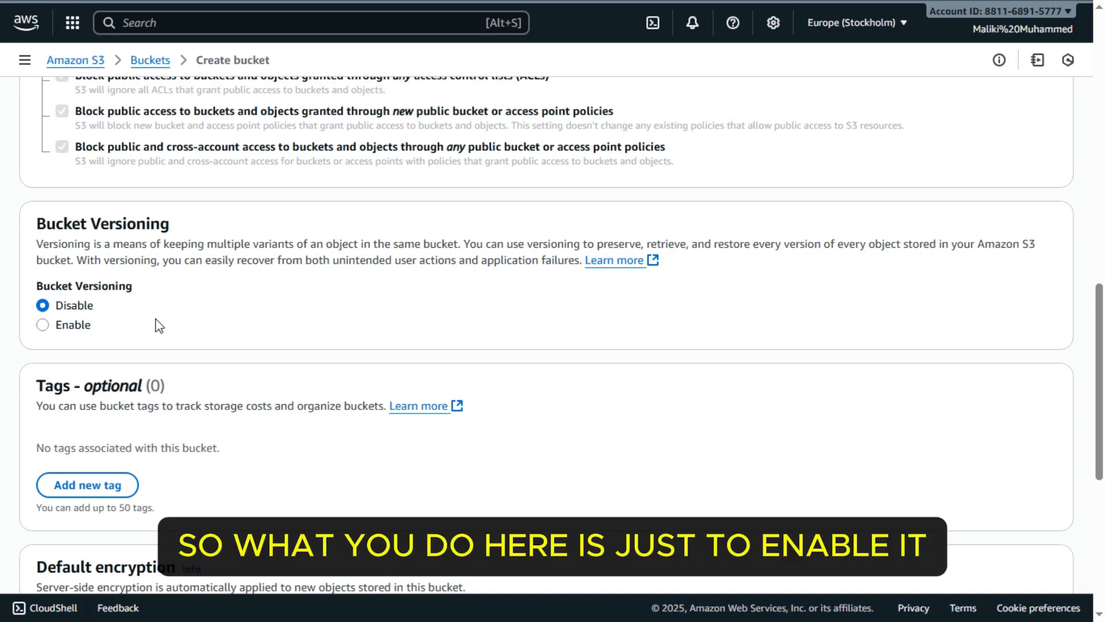
{"action": "left_click", "coordinate": [47, 326]}
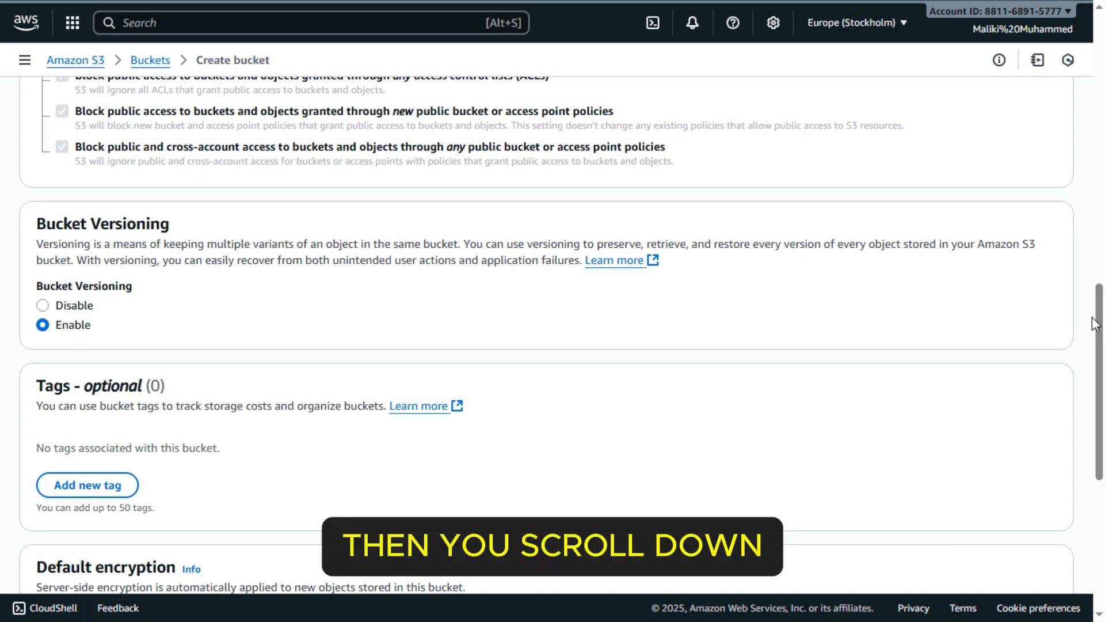
{"action": "left_click_drag", "start_coordinate": [1103, 311], "coordinate": [1102, 454]}
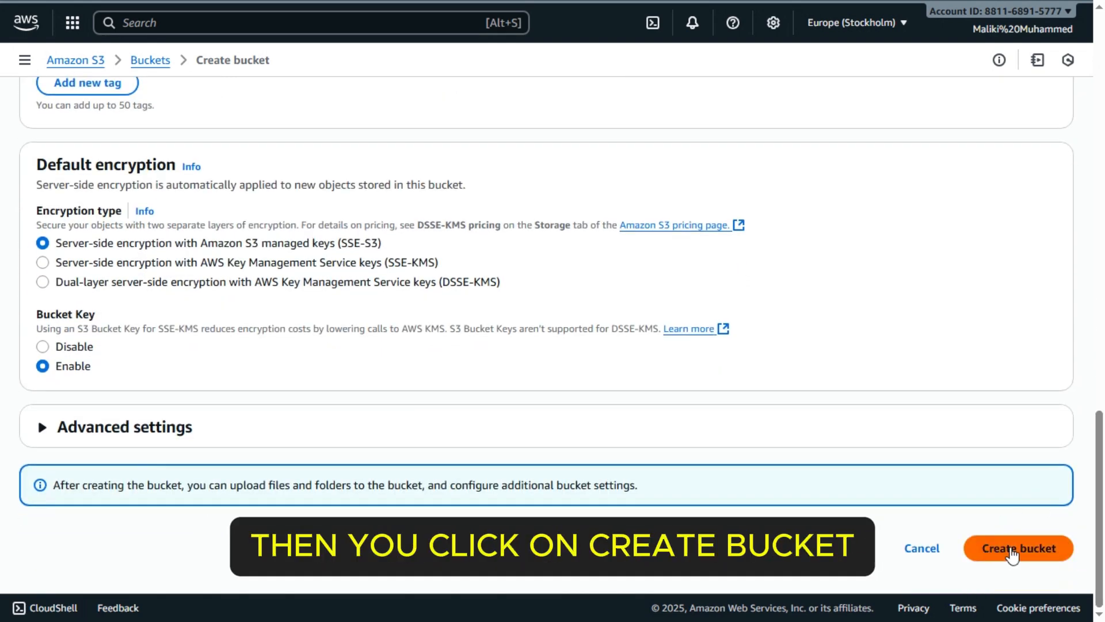
{"action": "left_click", "coordinate": [1013, 554]}
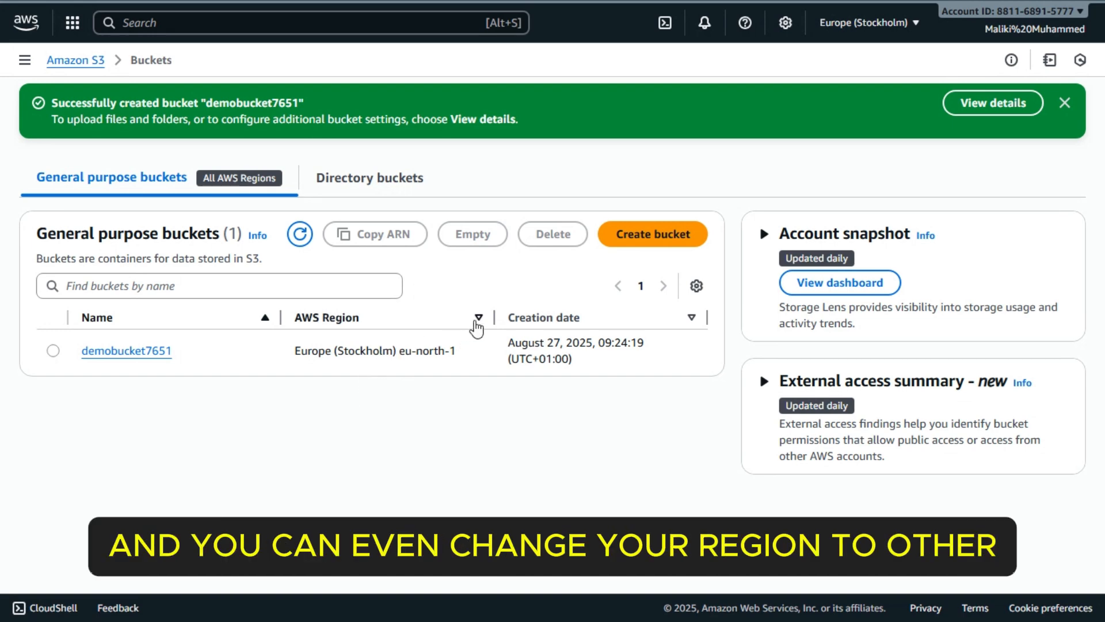
- Sort the bucket list by AWS Region in descending order and open demobucket7651
{"action": "left_click", "coordinate": [476, 324]}
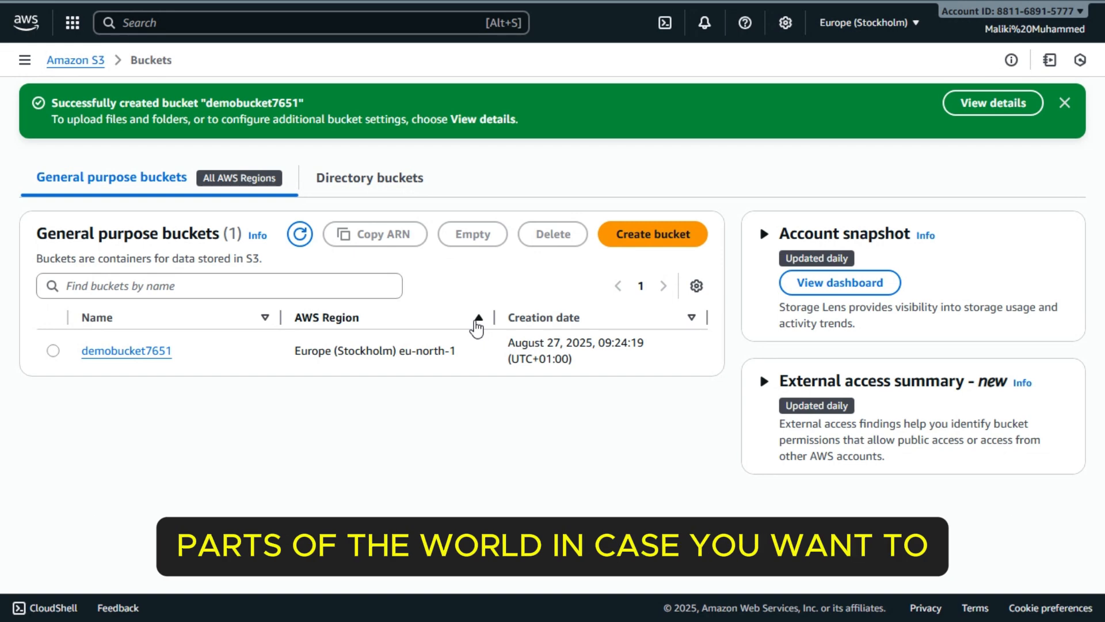
{"action": "left_click", "coordinate": [477, 325]}
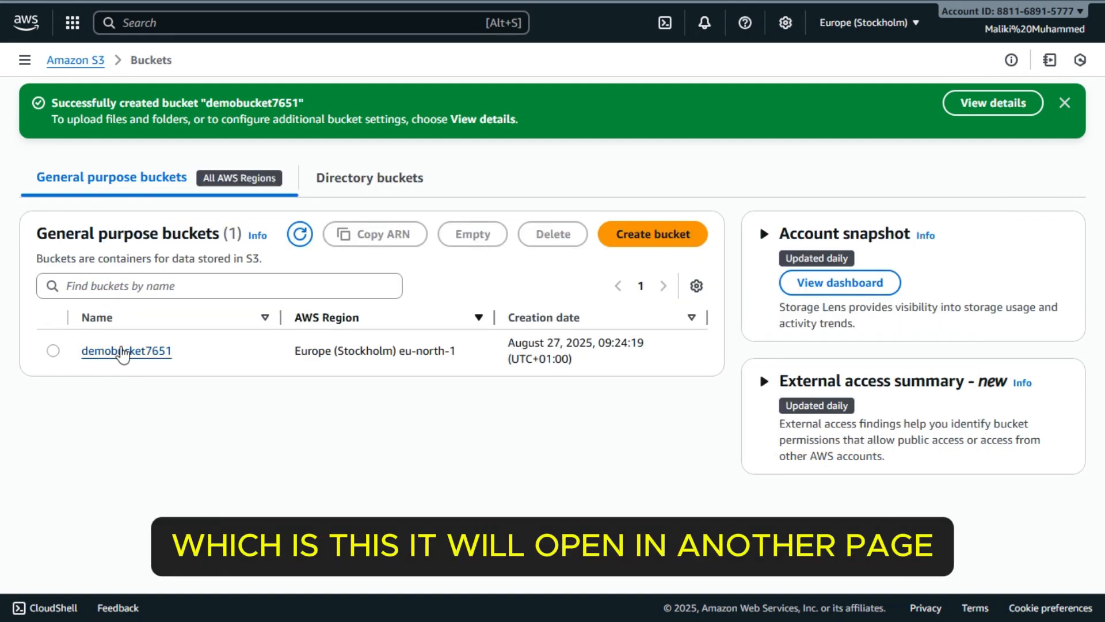
{"action": "left_click", "coordinate": [122, 350]}
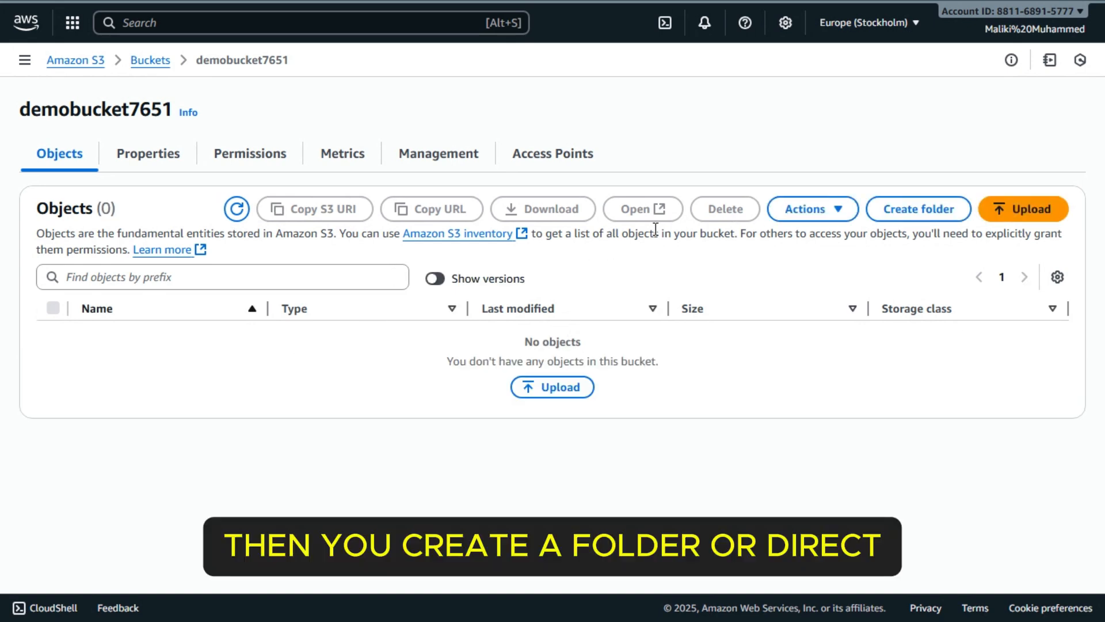
- Create a folder named bucket-folder in demobucket7651 without specifying an encryption key
{"action": "left_click", "coordinate": [902, 218]}
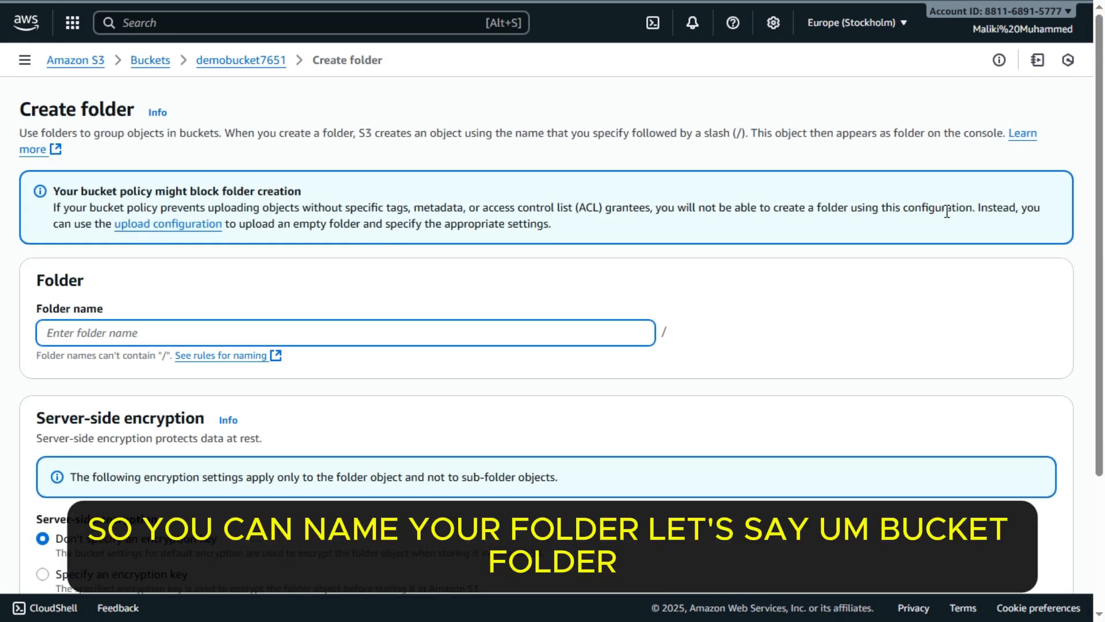
{"action": "left_click", "coordinate": [437, 330]}
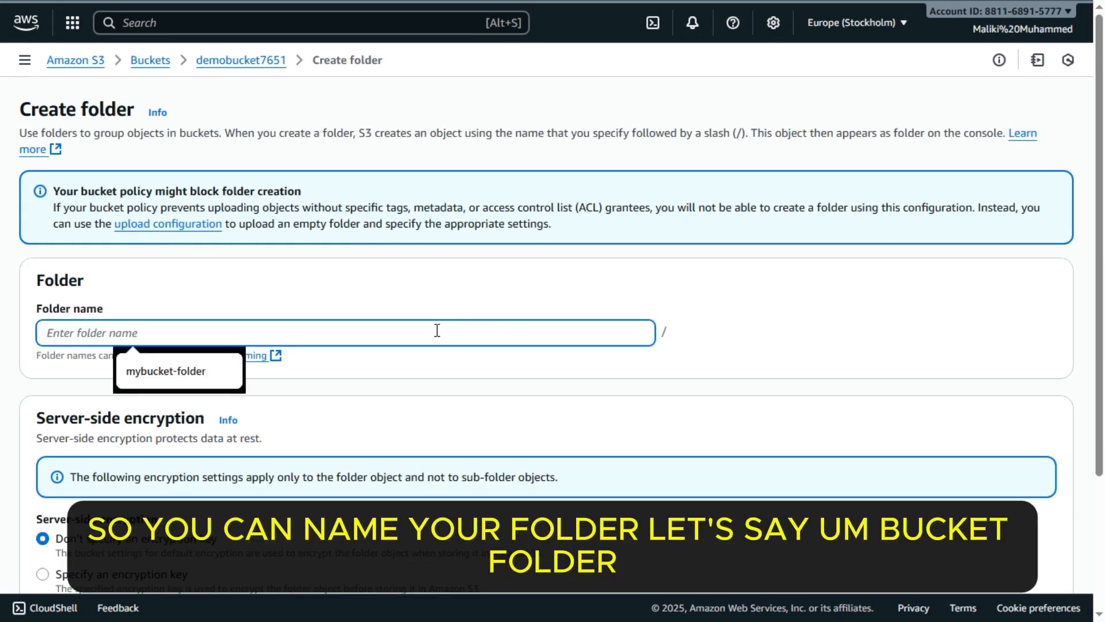
{"action": "type", "text": "bu"}
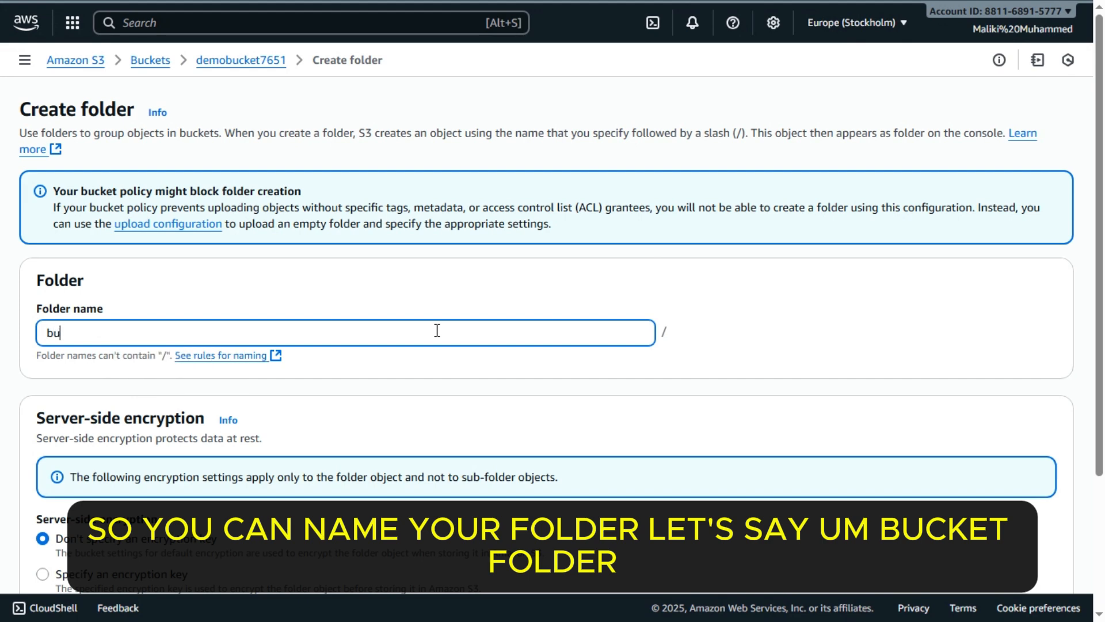
{"action": "type", "text": "cket-folder"}
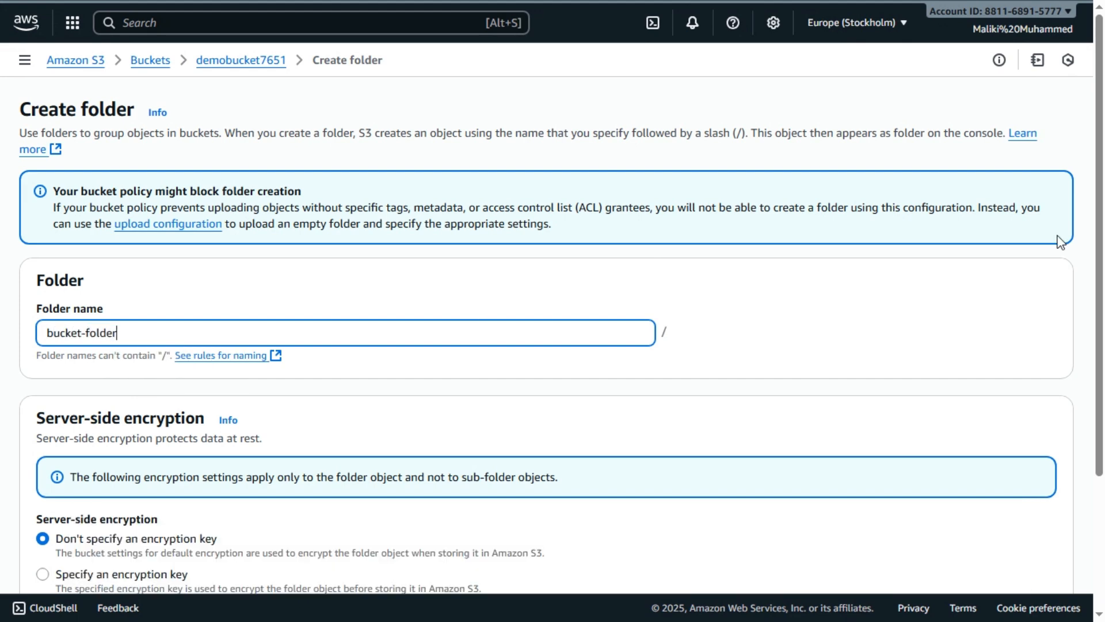
{"action": "left_click_drag", "start_coordinate": [1098, 200], "coordinate": [1102, 369]}
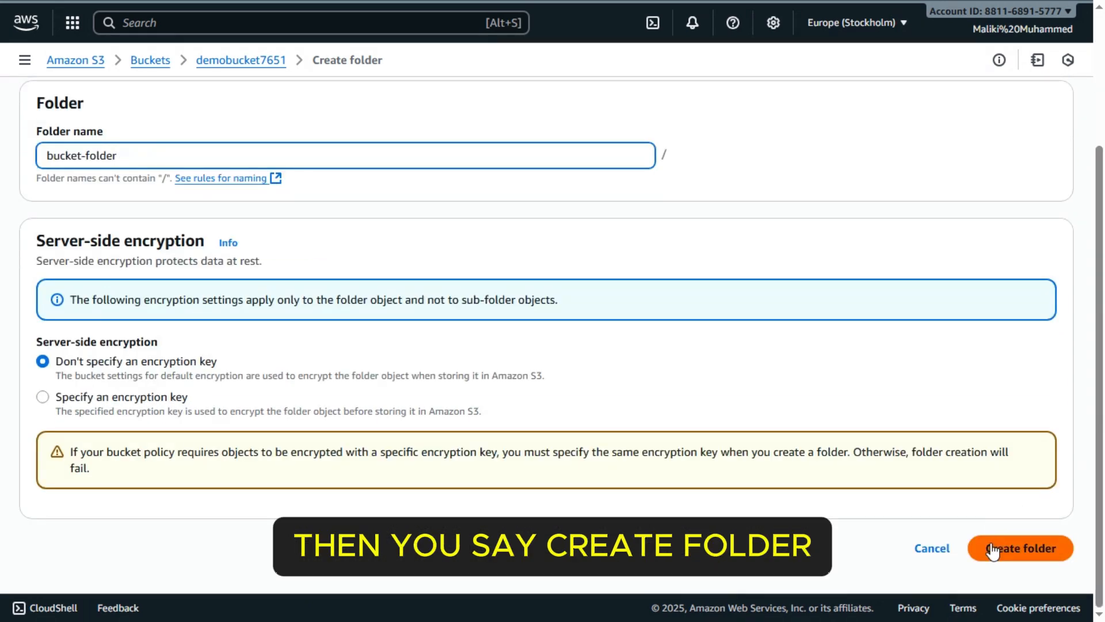
{"action": "left_click", "coordinate": [1009, 548]}
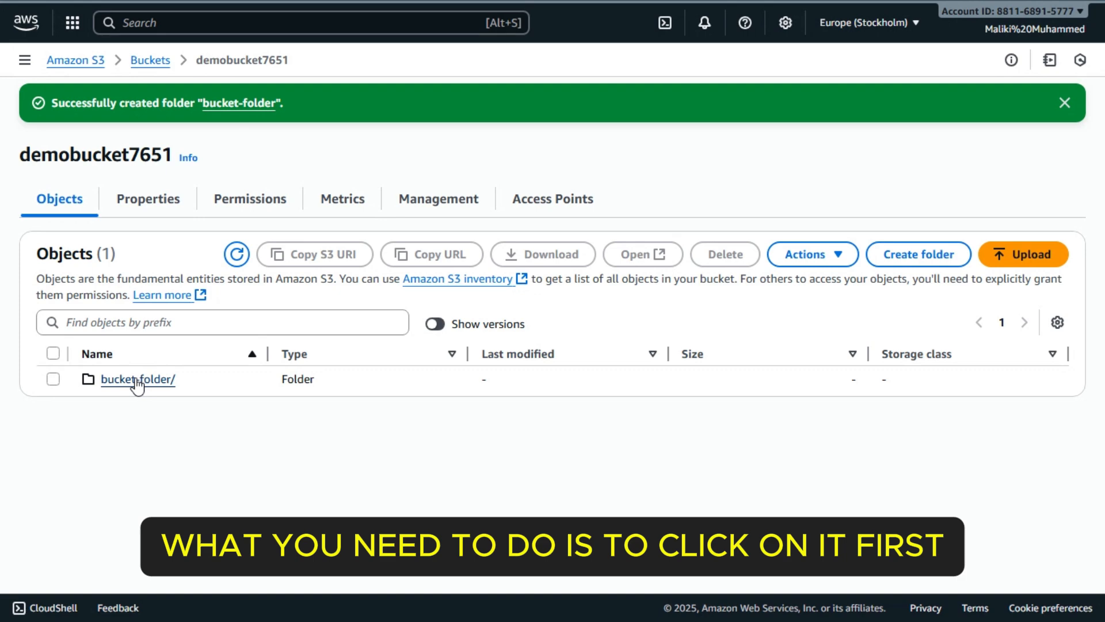
- Open bucket-folder and add the testing-amazon-s3 text file from the Desktop to a new upload
{"action": "left_click", "coordinate": [136, 380]}
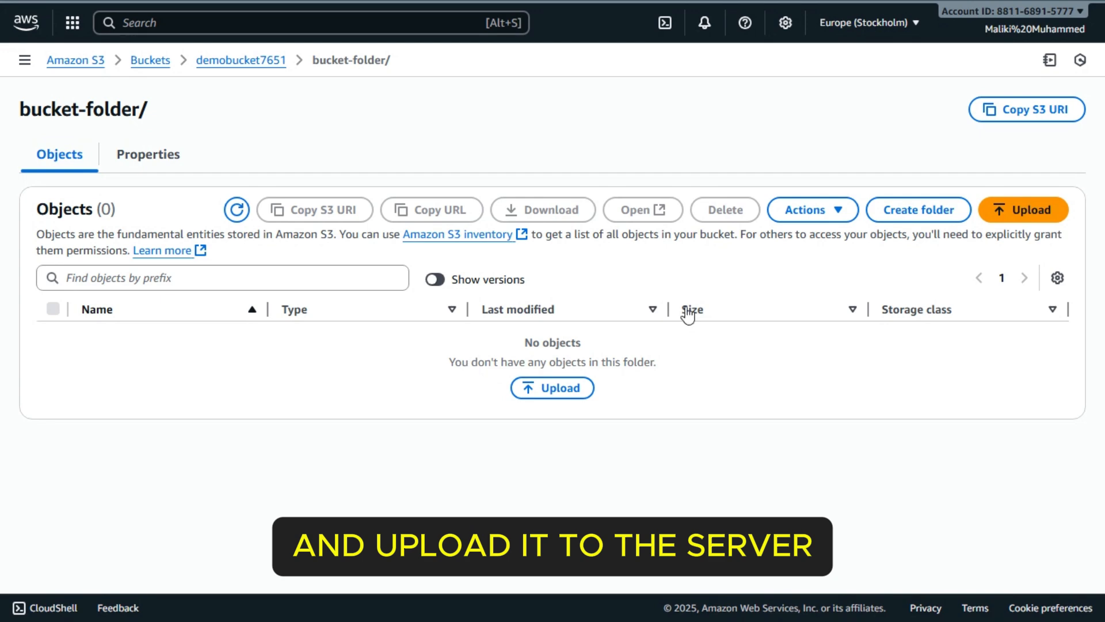
{"action": "left_click", "coordinate": [554, 391]}
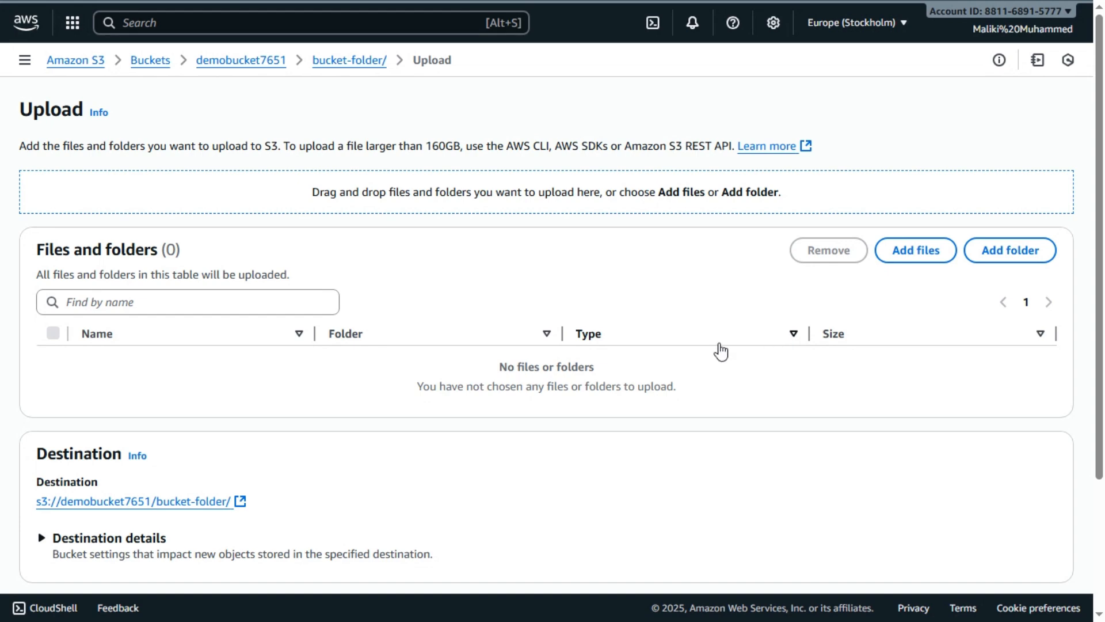
{"action": "left_click", "coordinate": [921, 258]}
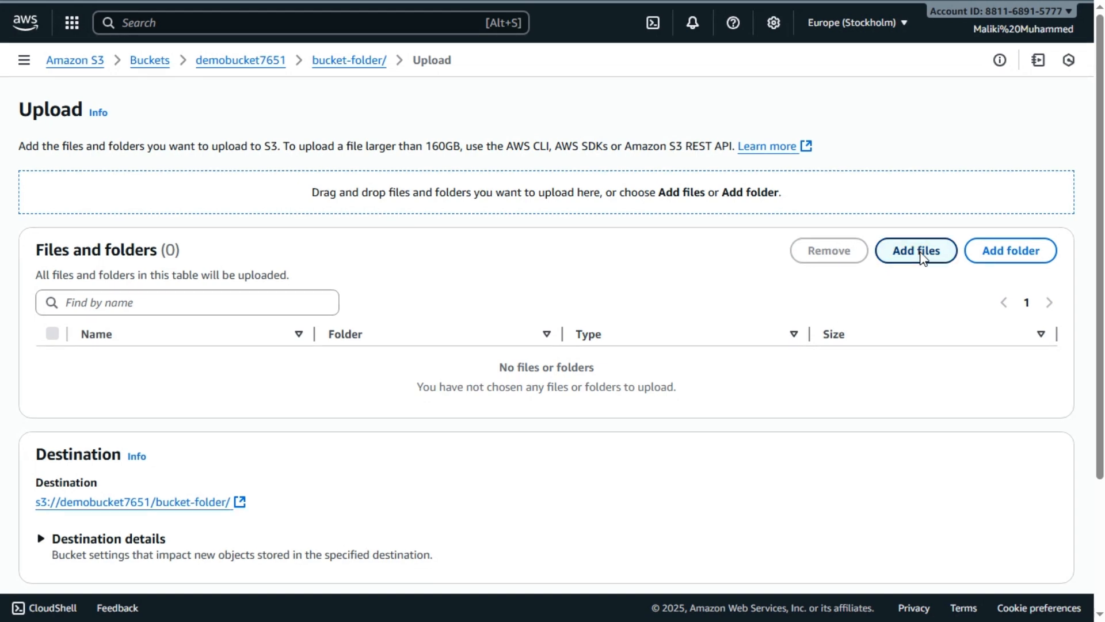
{"action": "left_click", "coordinate": [919, 252]}
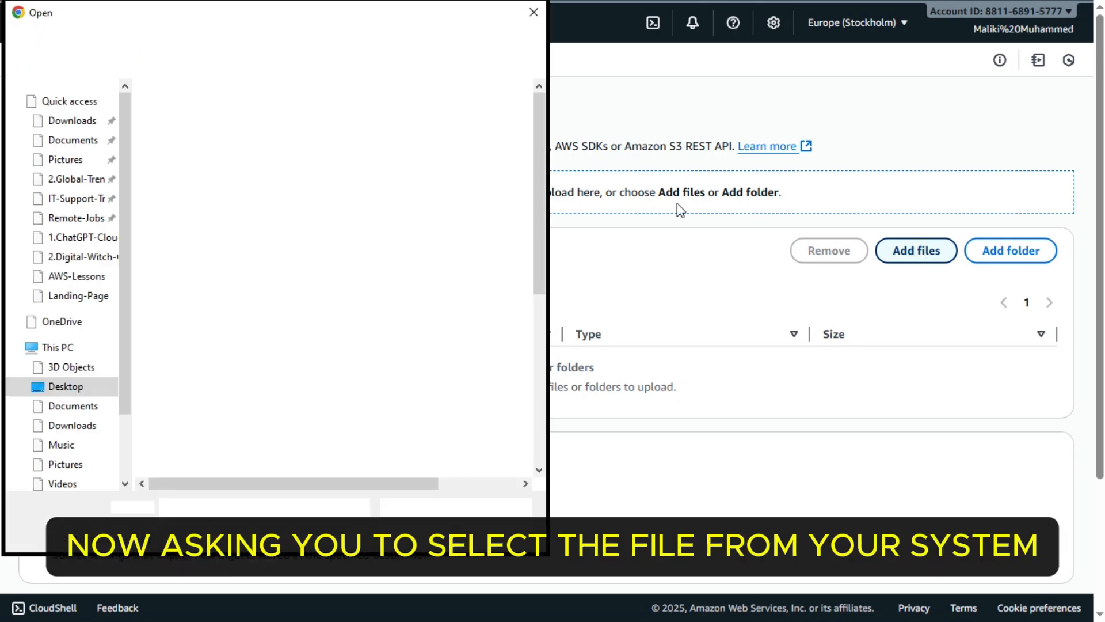
{"action": "left_click_drag", "start_coordinate": [544, 187], "coordinate": [540, 375]}
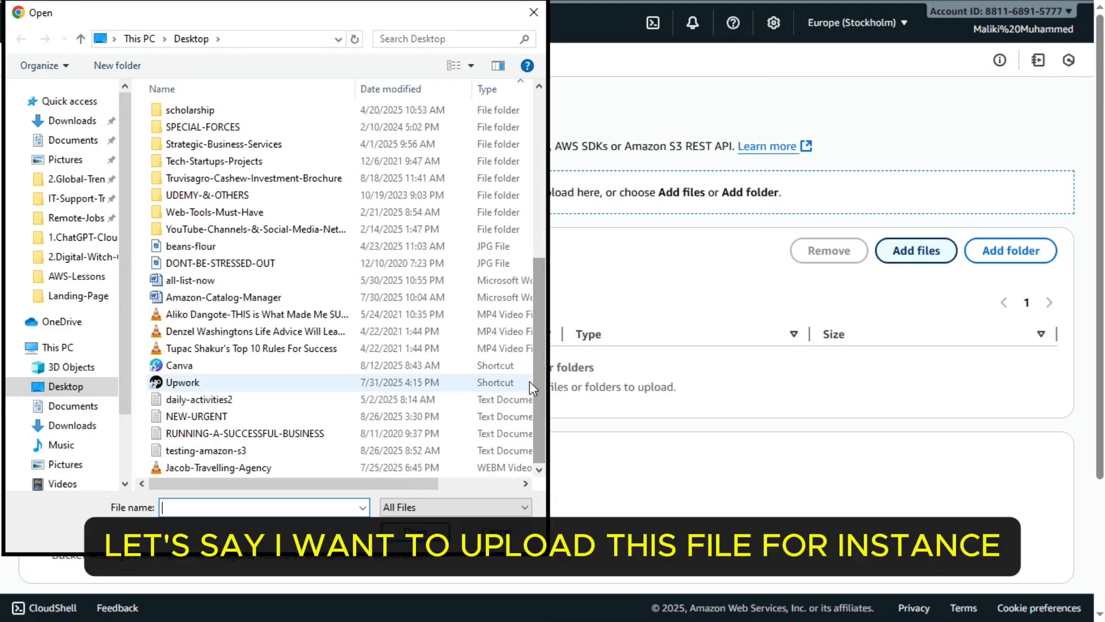
{"action": "left_click", "coordinate": [177, 452]}
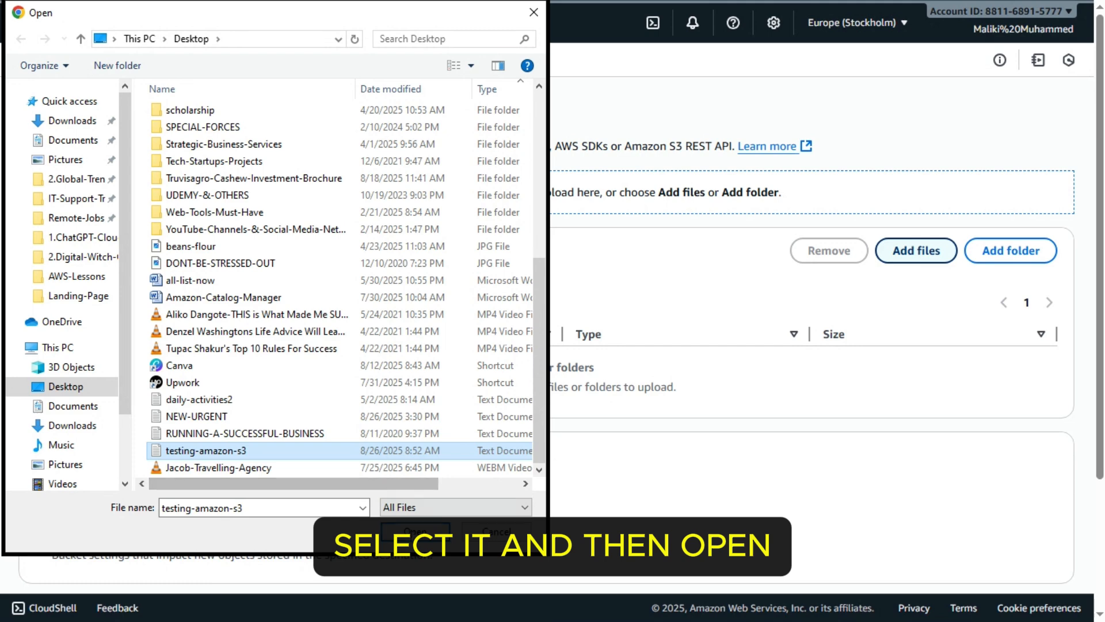
{"action": "left_click", "coordinate": [415, 531]}
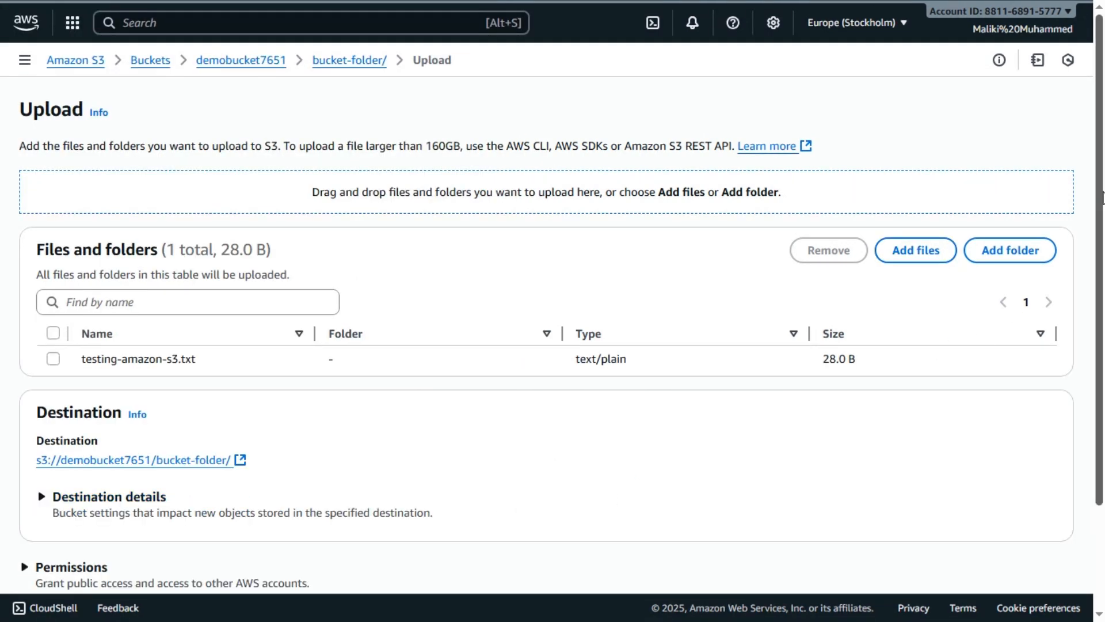
- Upload testing-amazon-s3.txt to bucket-folder and close the upload status page
{"action": "scroll", "coordinate": [1103, 197], "scroll_direction": "down", "scroll_amount": 2}
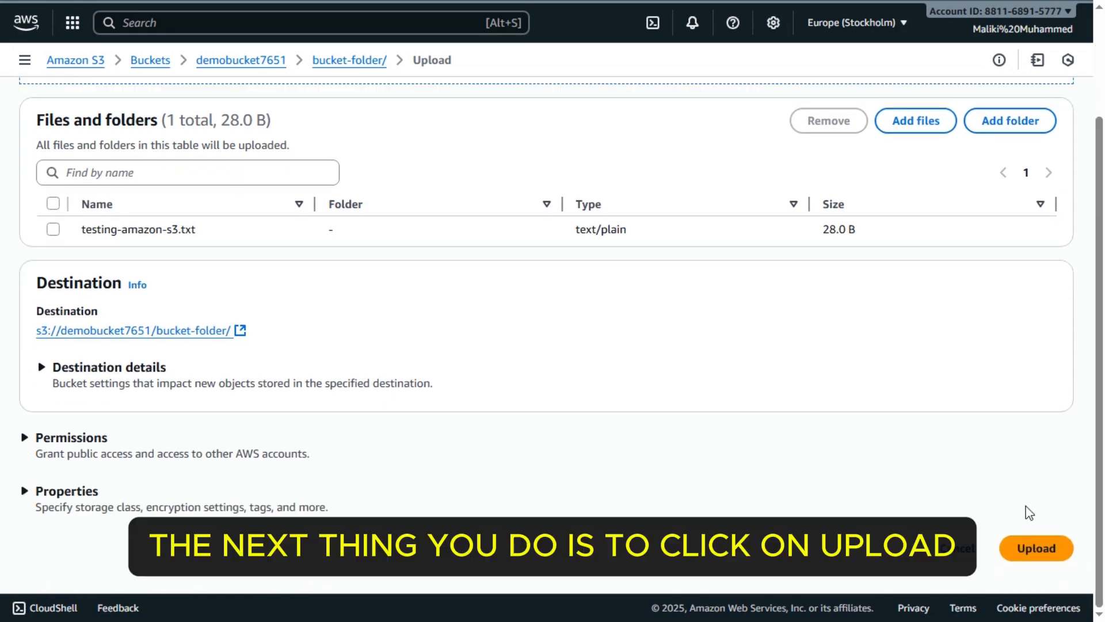
{"action": "left_click", "coordinate": [1033, 549]}
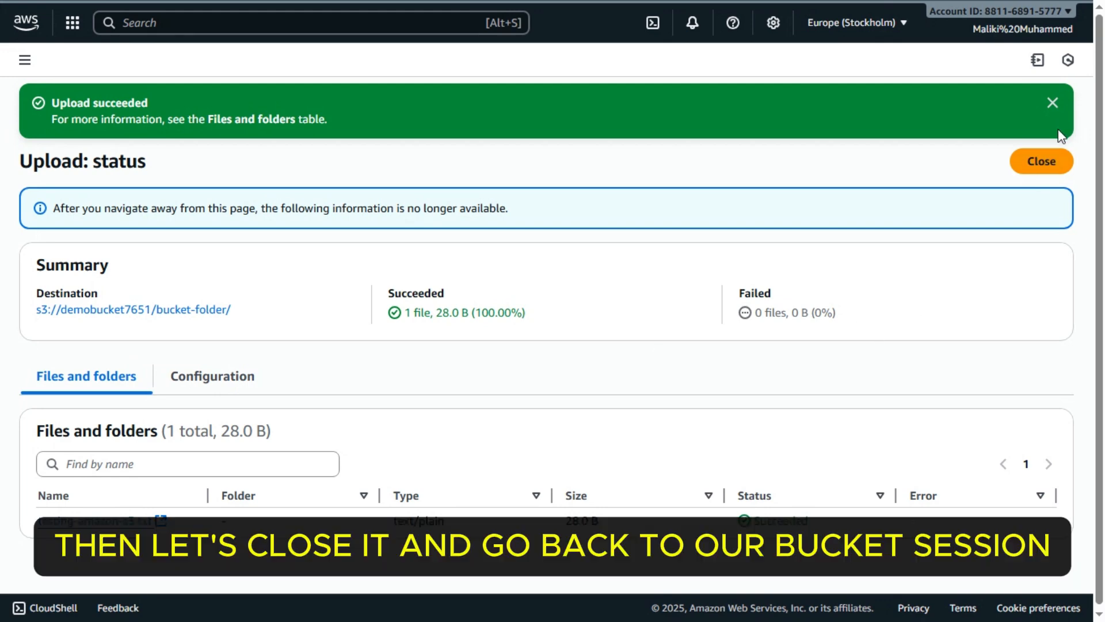
{"action": "left_click", "coordinate": [1042, 164]}
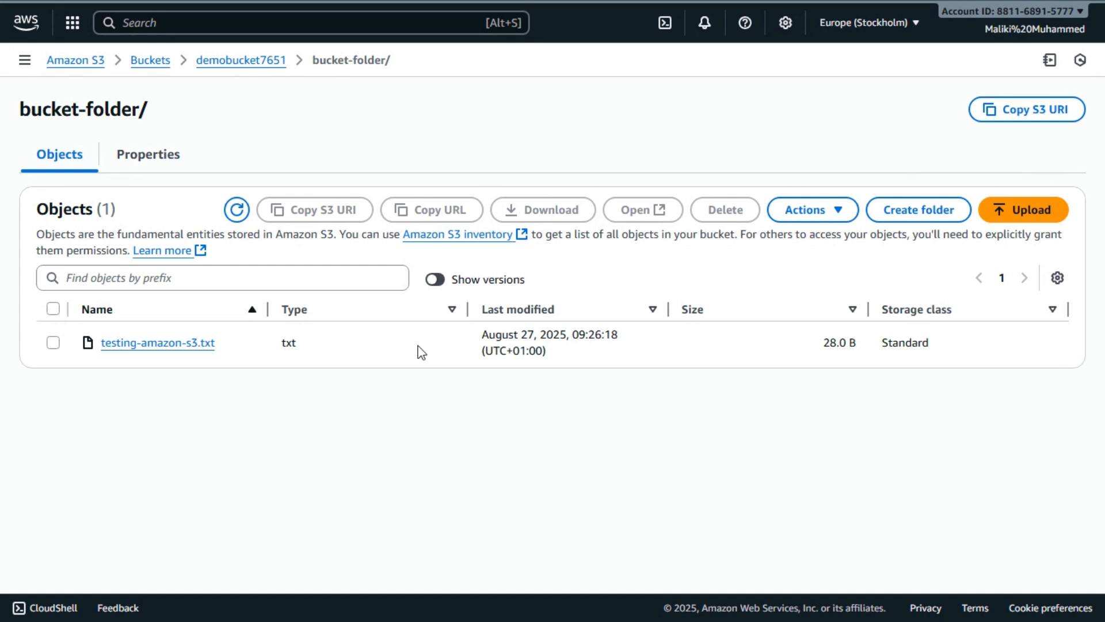
- Open the uploaded testing-amazon-s3.txt object and examine its versions and properties
{"action": "left_click", "coordinate": [145, 346]}
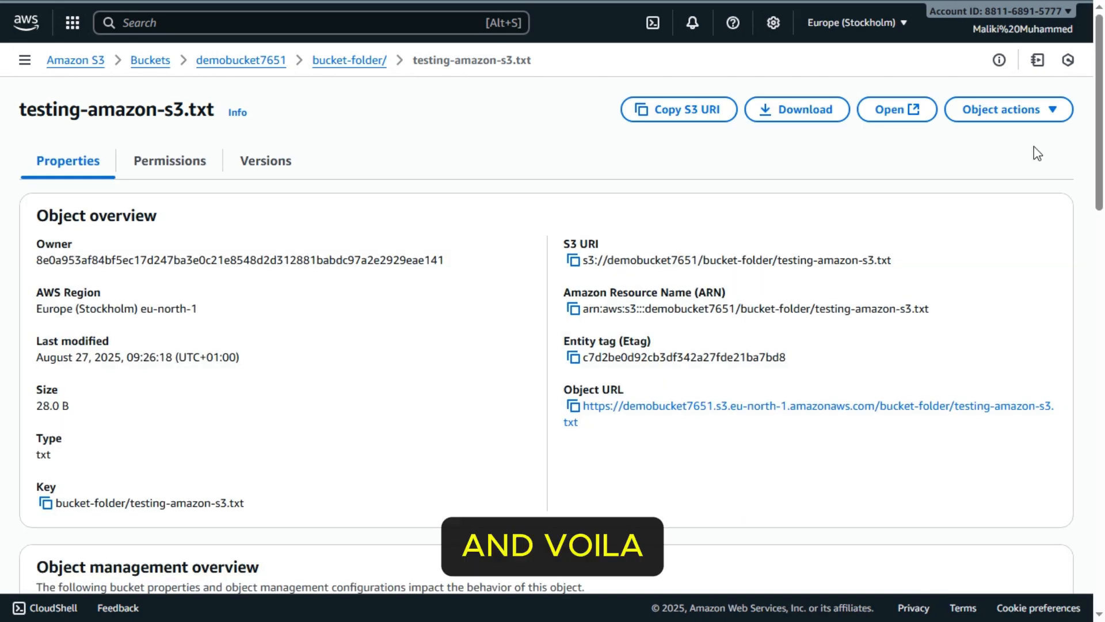
{"action": "mouse_move", "coordinate": [1101, 118]}
{"action": "left_mouse_down"}
{"action": "mouse_move", "coordinate": [1101, 157]}
{"action": "mouse_move", "coordinate": [1102, 101]}
{"action": "left_mouse_up"}
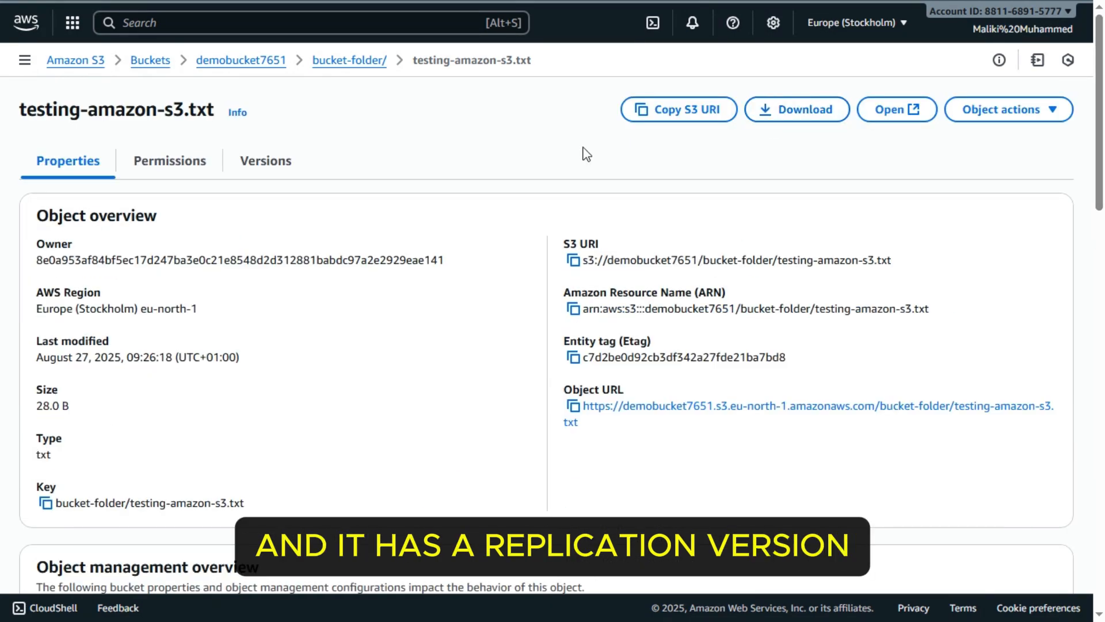
{"action": "left_click", "coordinate": [266, 173]}
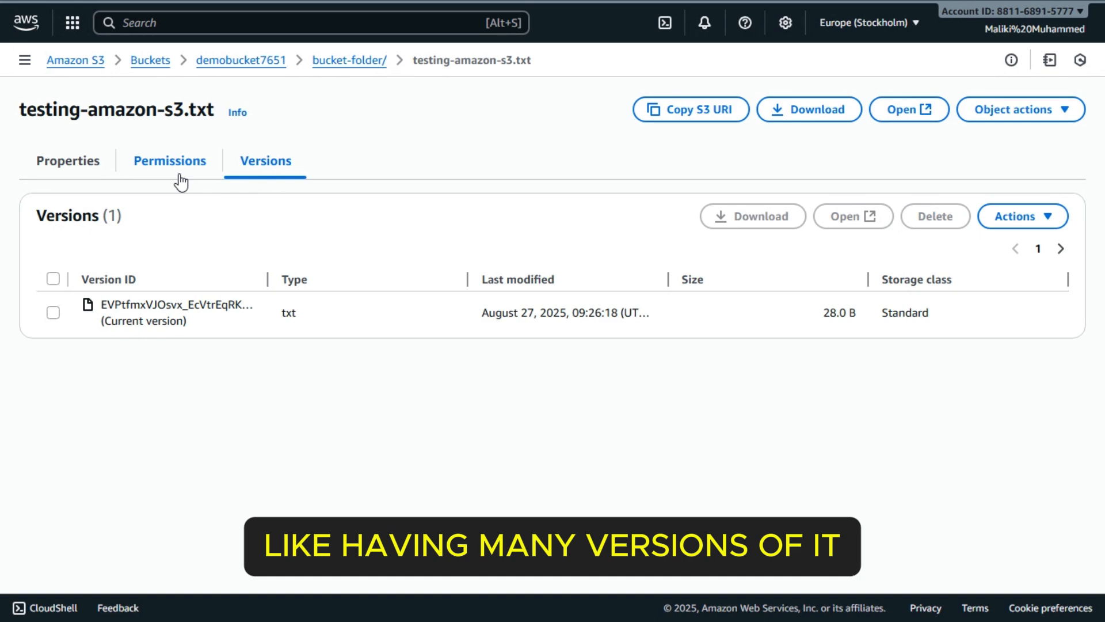
{"action": "left_click", "coordinate": [74, 175]}
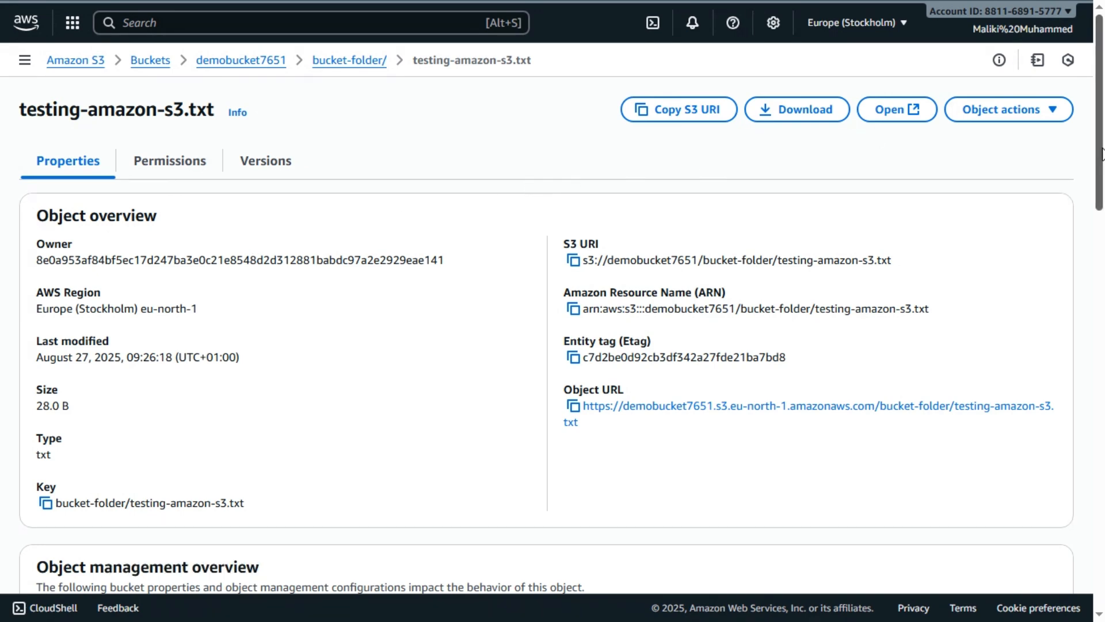
- Delete bucket-folder and its contents from demobucket7651, confirming with the word delete, and close the deletion status page
{"action": "mouse_move", "coordinate": [1101, 152]}
{"action": "left_mouse_down"}
{"action": "mouse_move", "coordinate": [1102, 371]}
{"action": "mouse_move", "coordinate": [1102, 161]}
{"action": "left_mouse_up"}
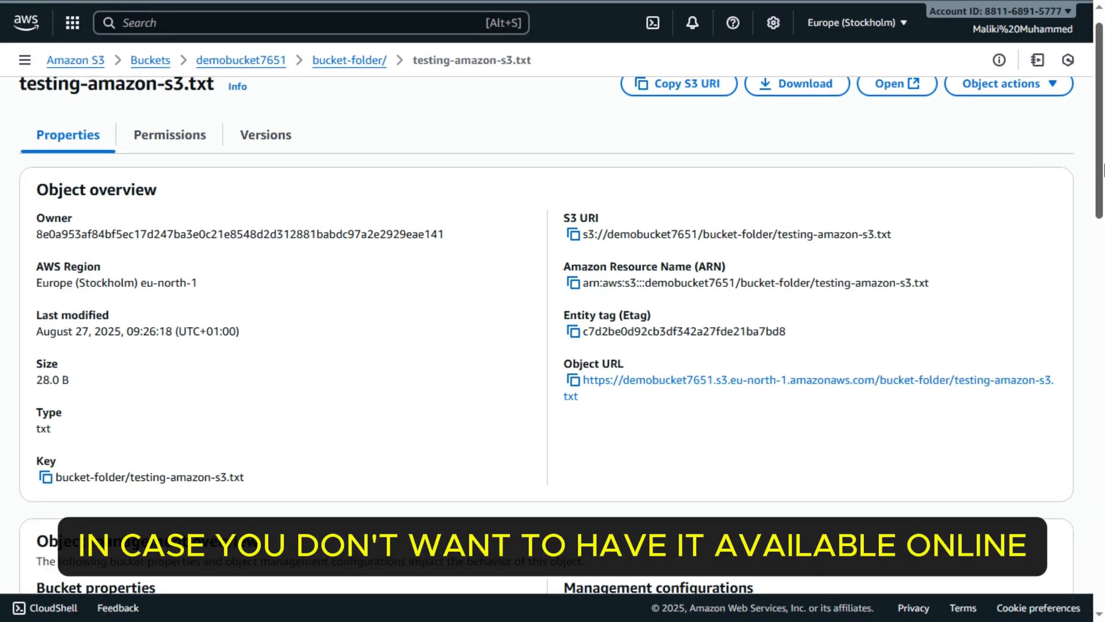
{"action": "left_click_drag", "start_coordinate": [1102, 176], "coordinate": [1101, 157]}
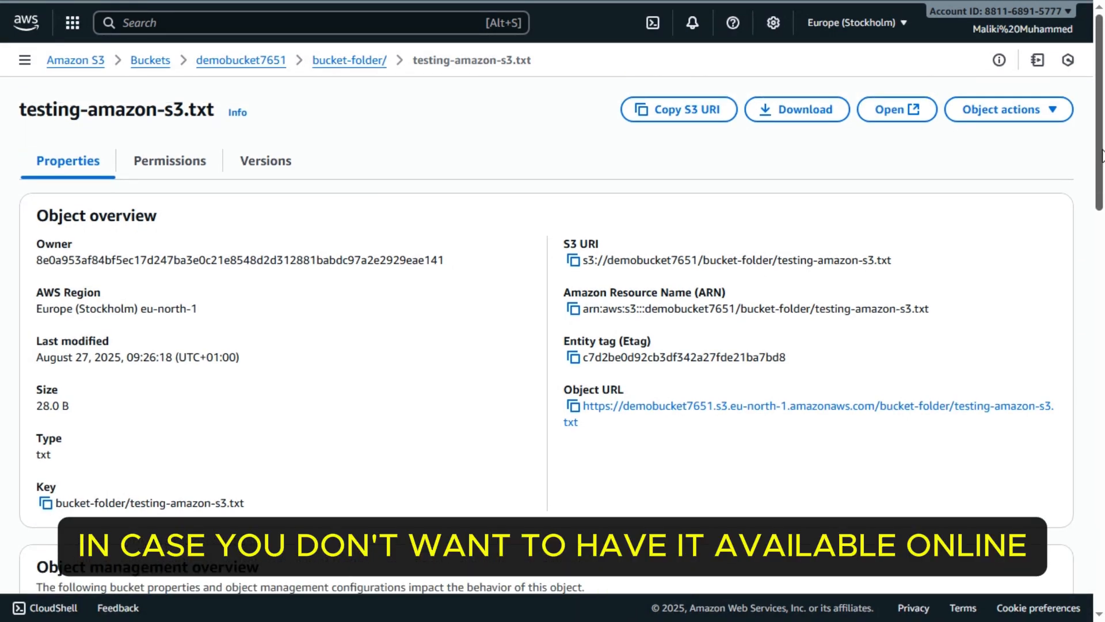
{"action": "left_click", "coordinate": [228, 65]}
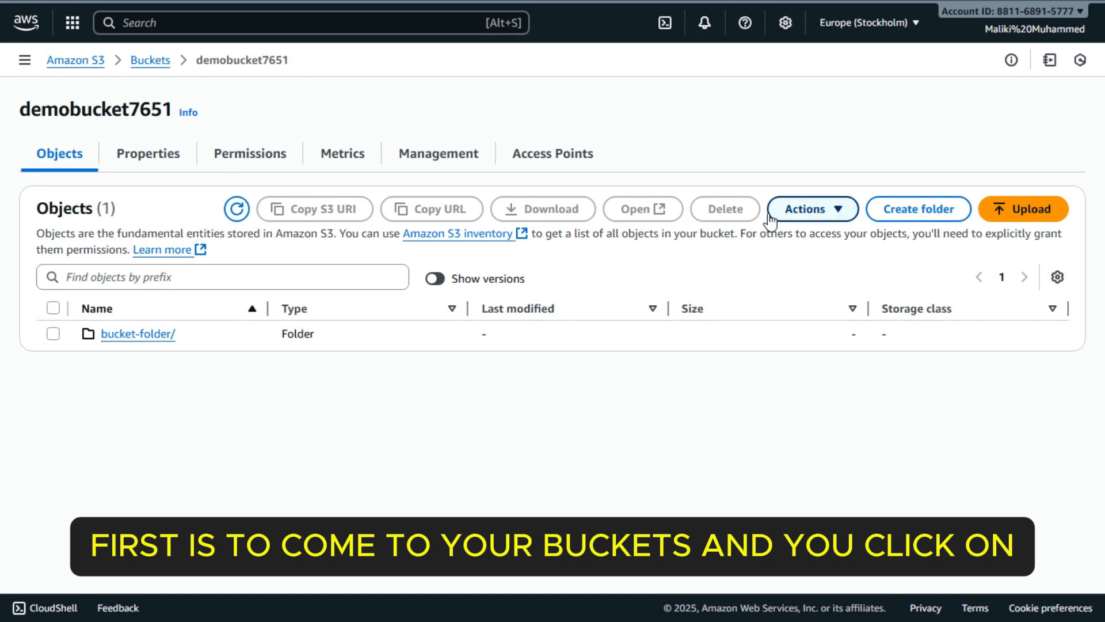
{"action": "left_click", "coordinate": [54, 334]}
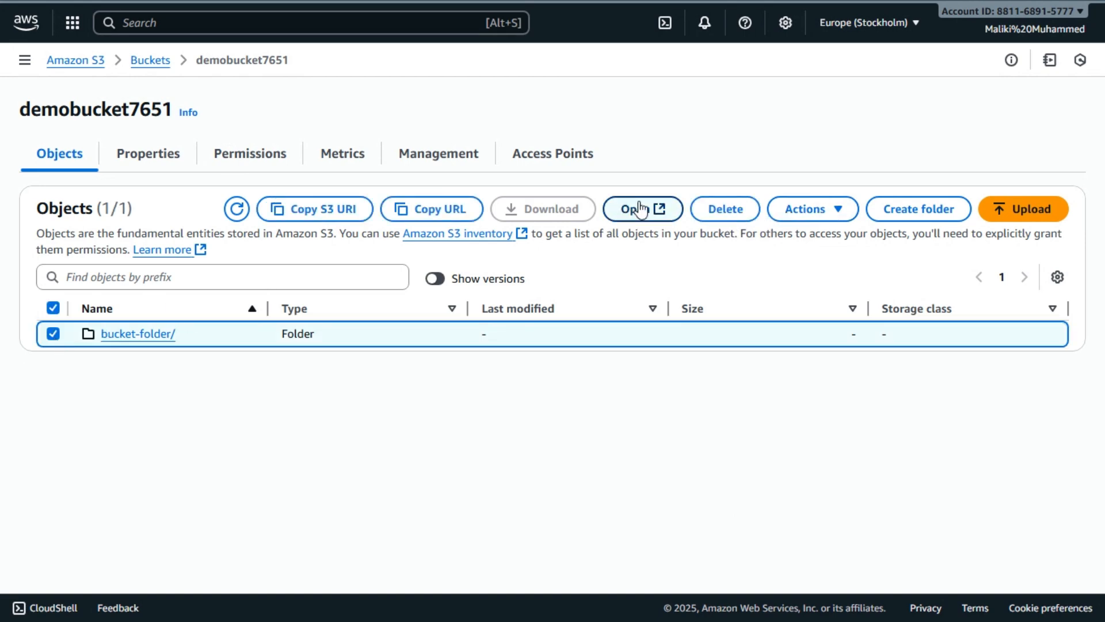
{"action": "left_click", "coordinate": [722, 214]}
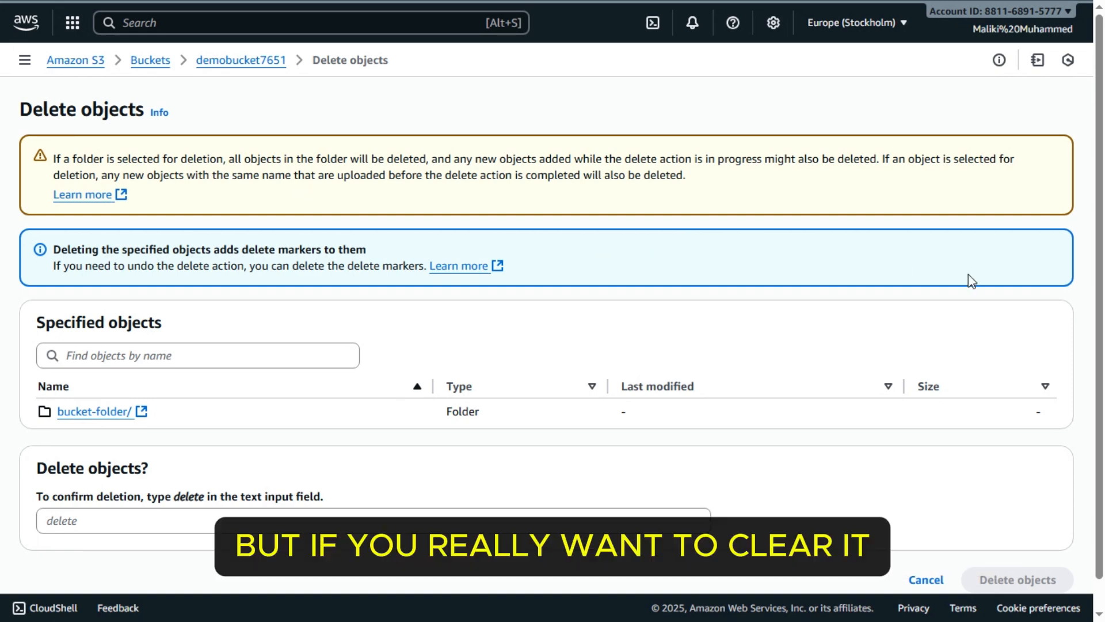
{"action": "scroll", "coordinate": [1102, 232], "scroll_direction": "down", "scroll_amount": 1}
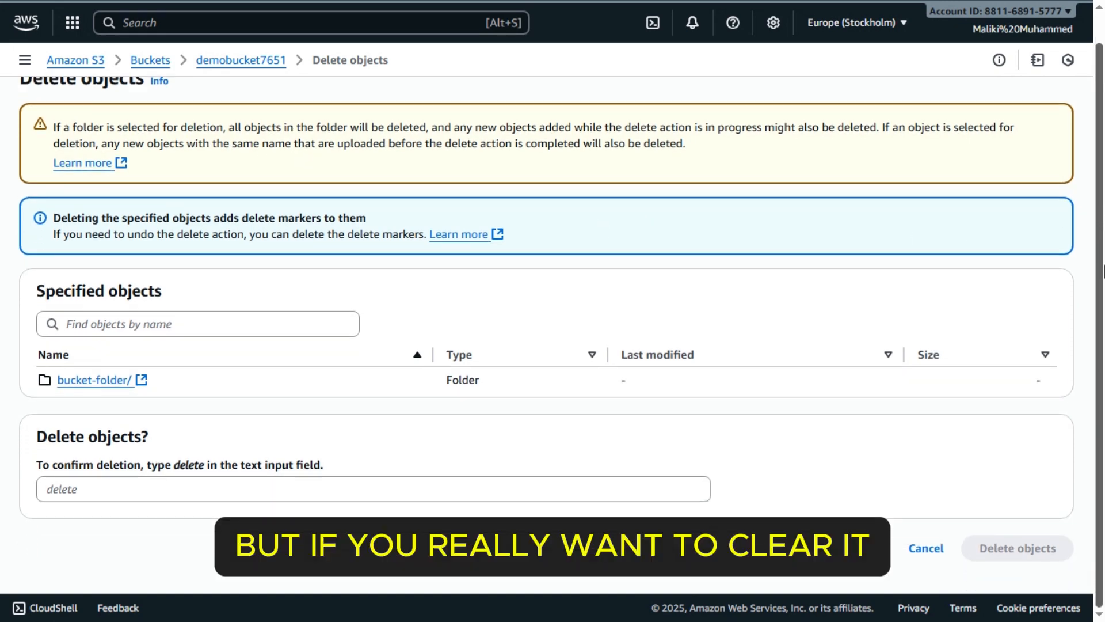
{"action": "left_click", "coordinate": [146, 489]}
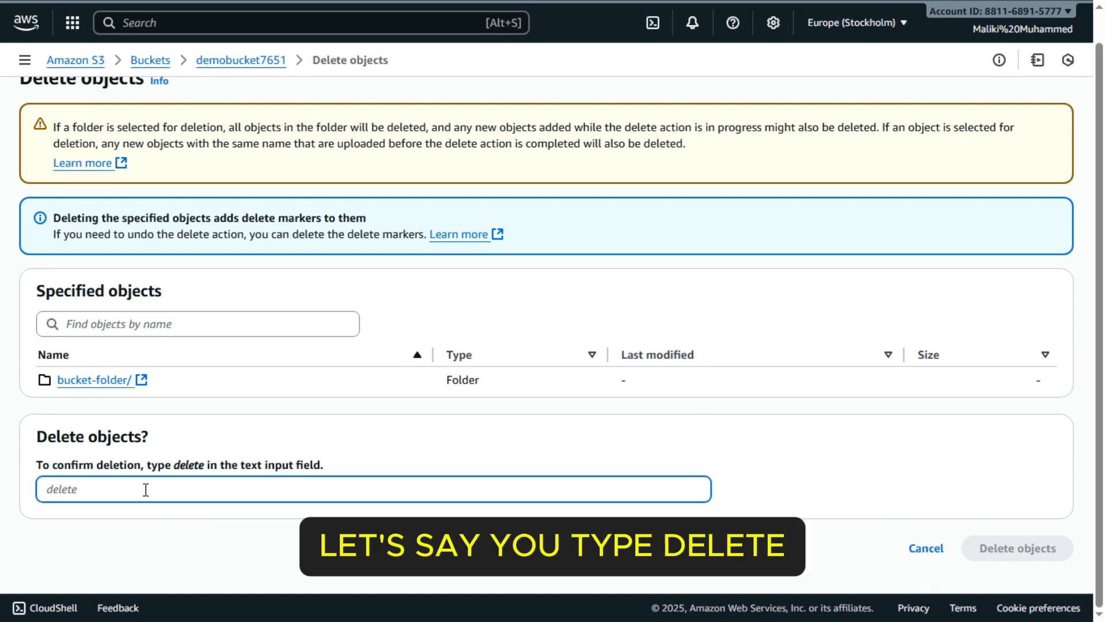
{"action": "type", "text": "delete"}
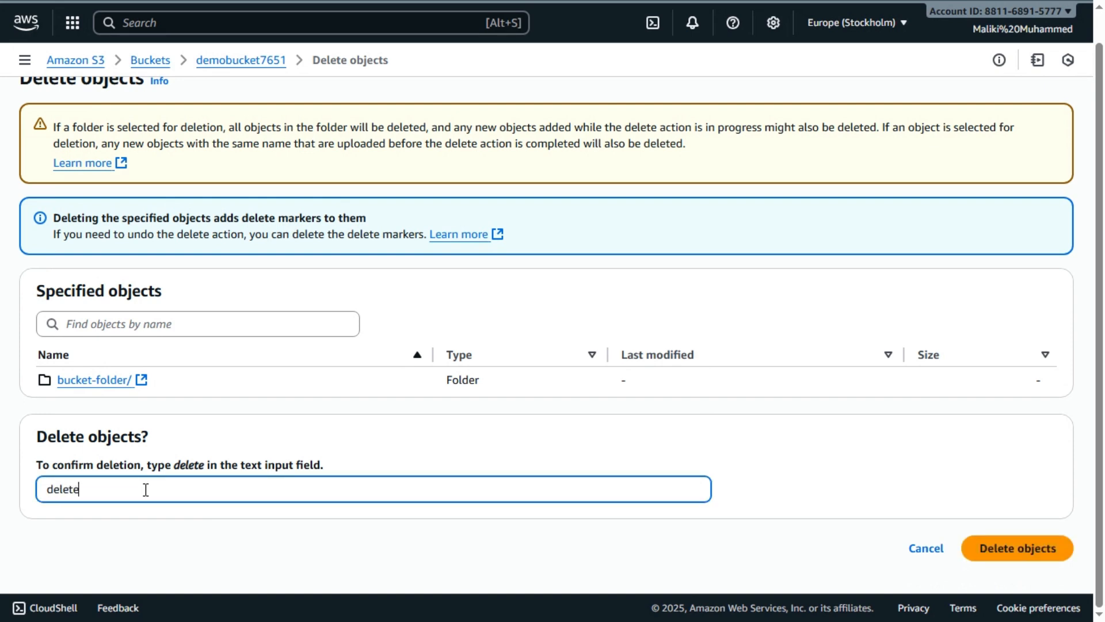
{"action": "left_click", "coordinate": [1031, 548]}
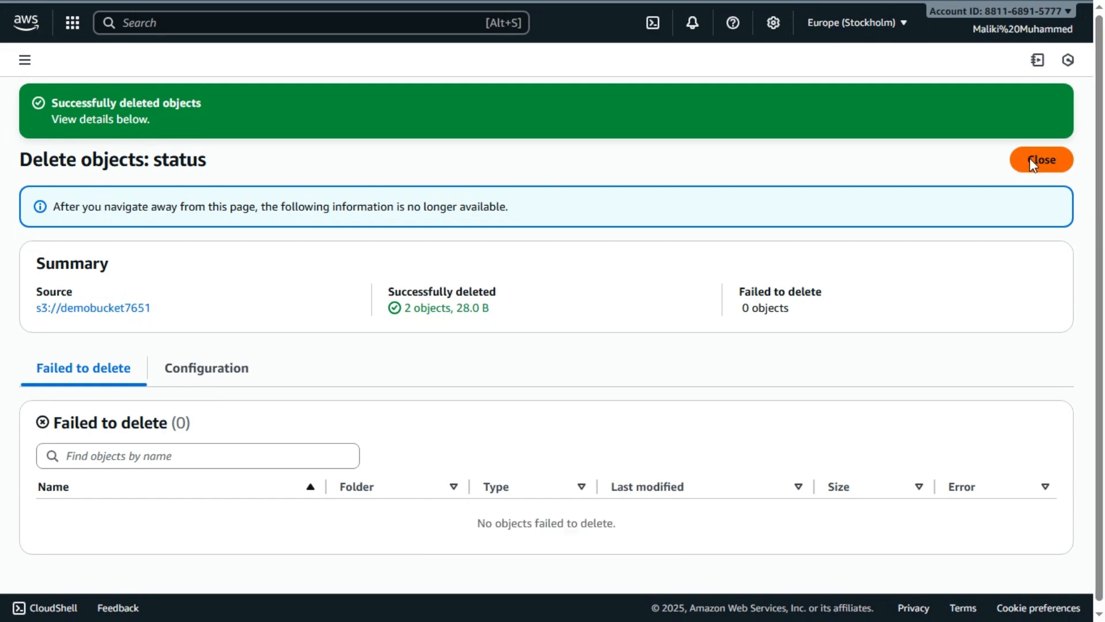
{"action": "left_click", "coordinate": [1036, 160]}
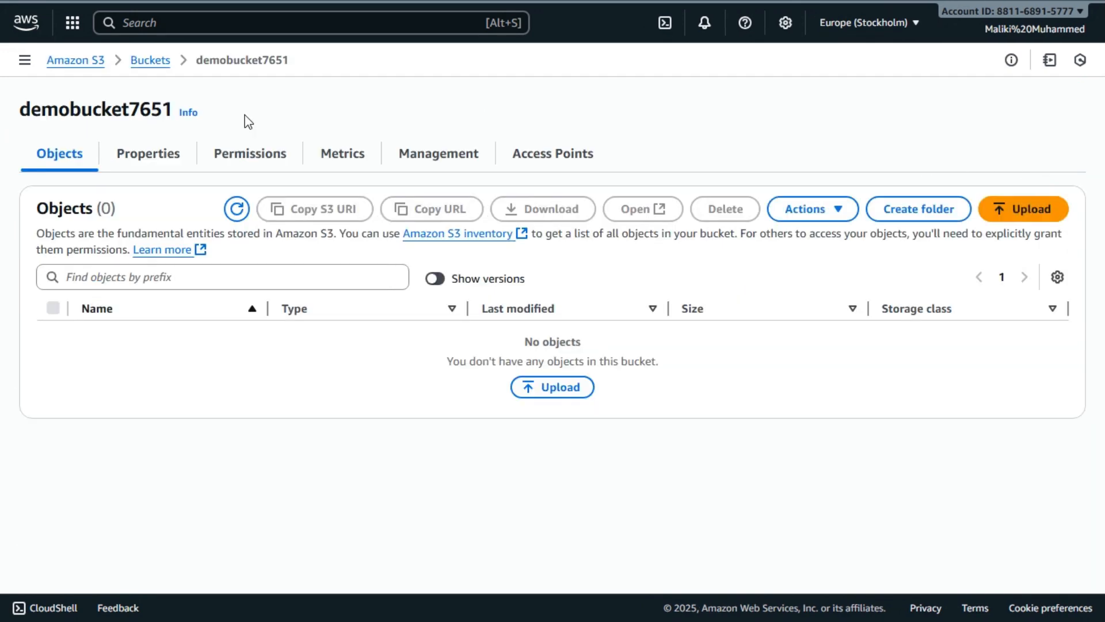
- Request deletion of demobucket7651 from the bucket list and proceed to its empty bucket configuration
{"action": "left_click", "coordinate": [156, 68]}
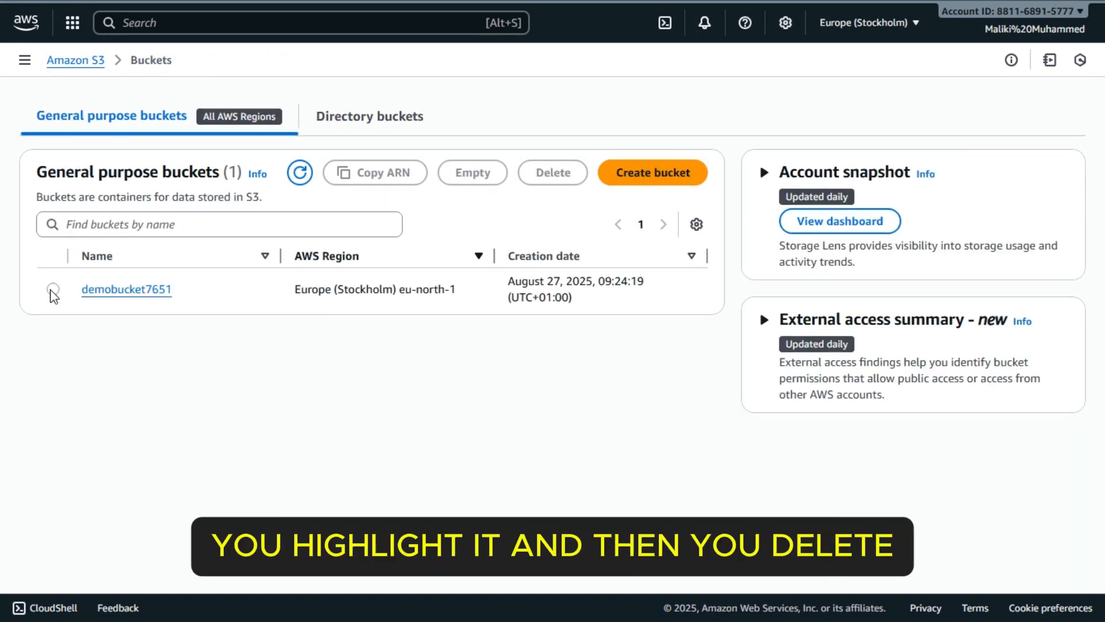
{"action": "left_click", "coordinate": [53, 289]}
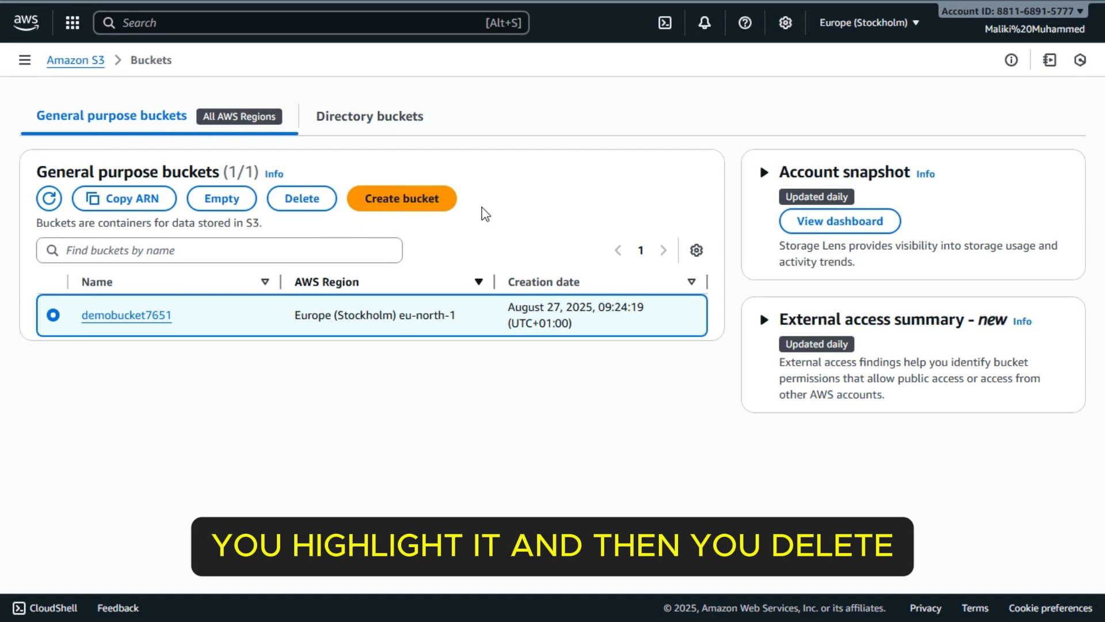
{"action": "left_click", "coordinate": [295, 199]}
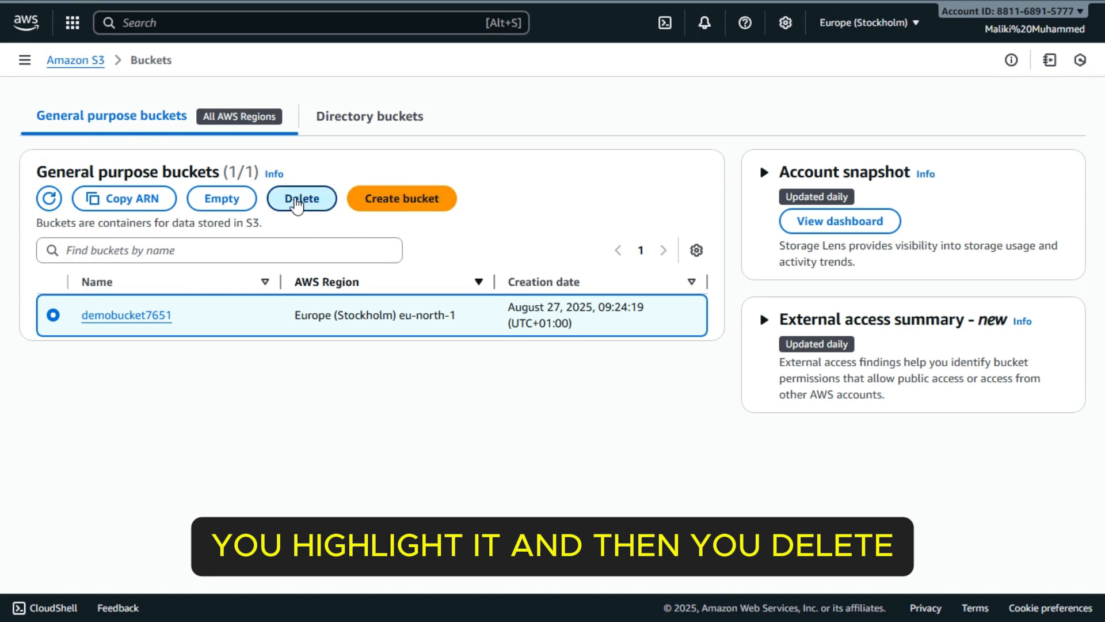
{"action": "left_click", "coordinate": [111, 340]}
- Empty demobucket7651 of all objects, confirming with the phrase permanently delete, and exit the status page
{"action": "left_click", "coordinate": [315, 422]}
{"action": "type", "text": "perman"}
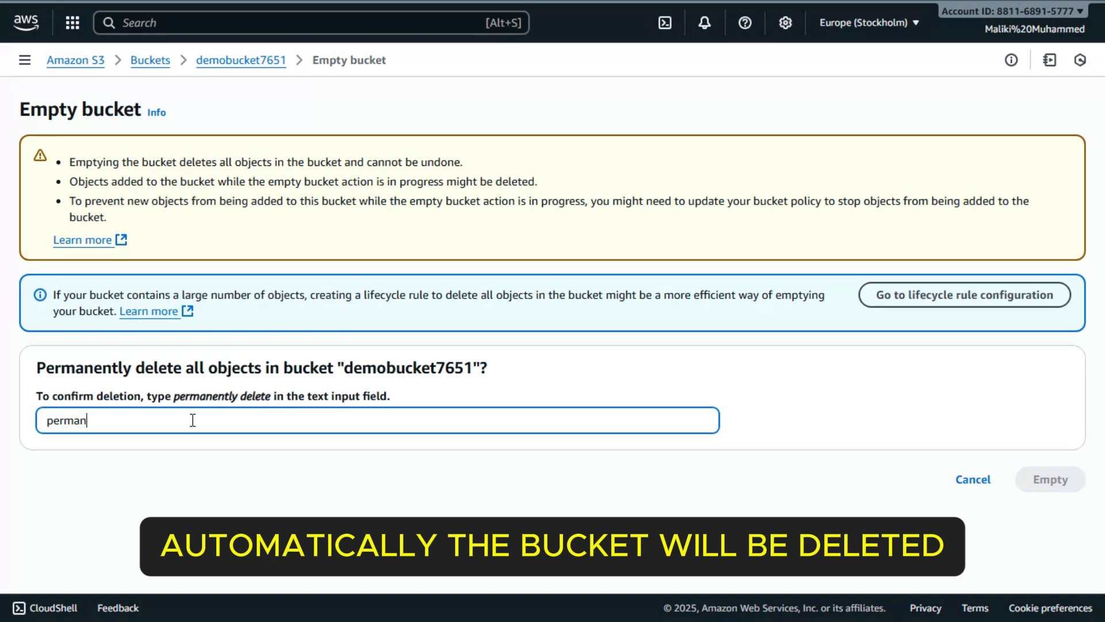
{"action": "type", "text": "ently"}
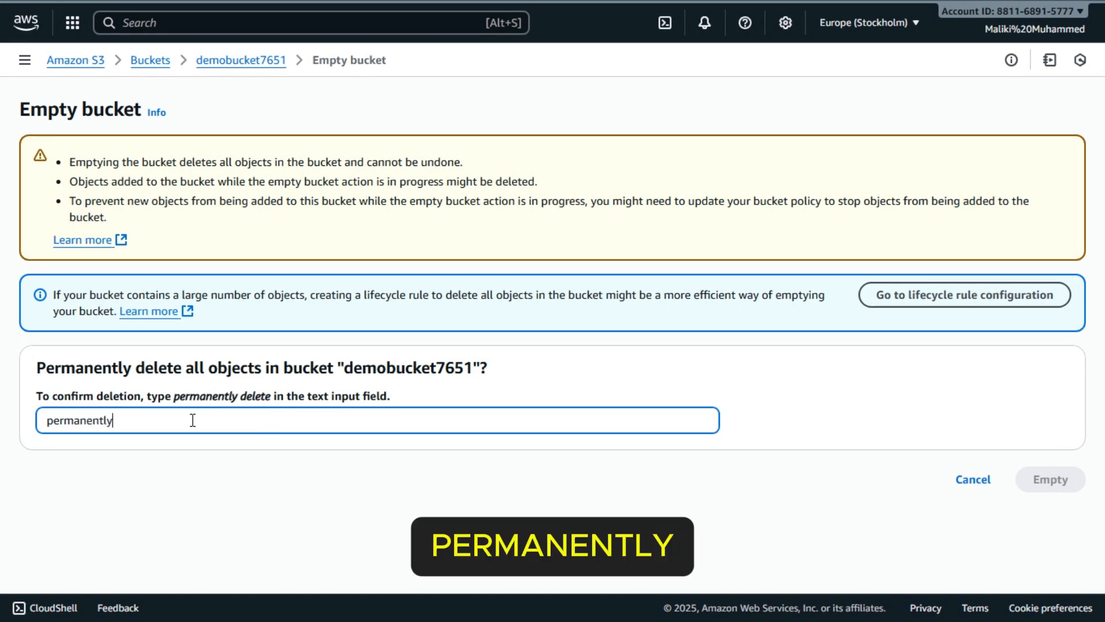
{"action": "type", "text": " delete"}
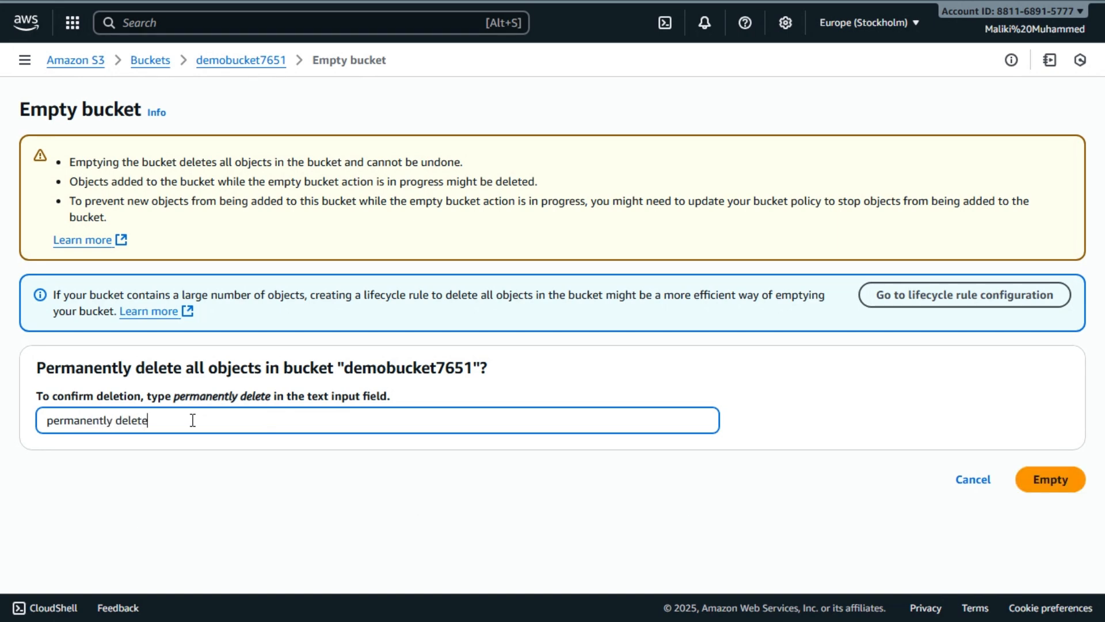
{"action": "left_click", "coordinate": [1046, 483]}
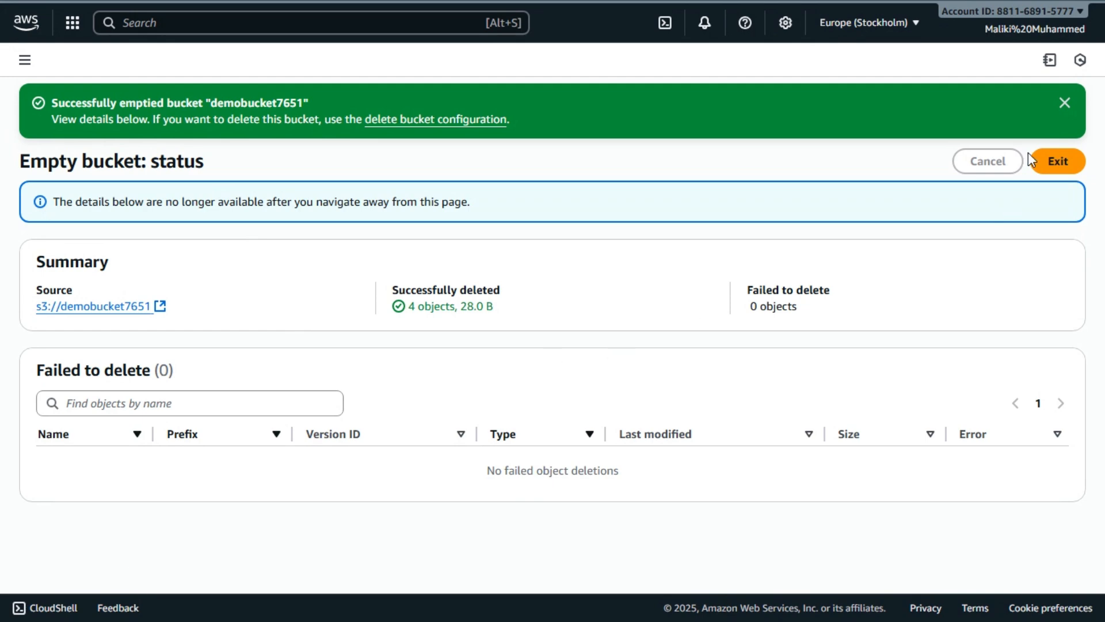
{"action": "left_click", "coordinate": [1056, 164]}
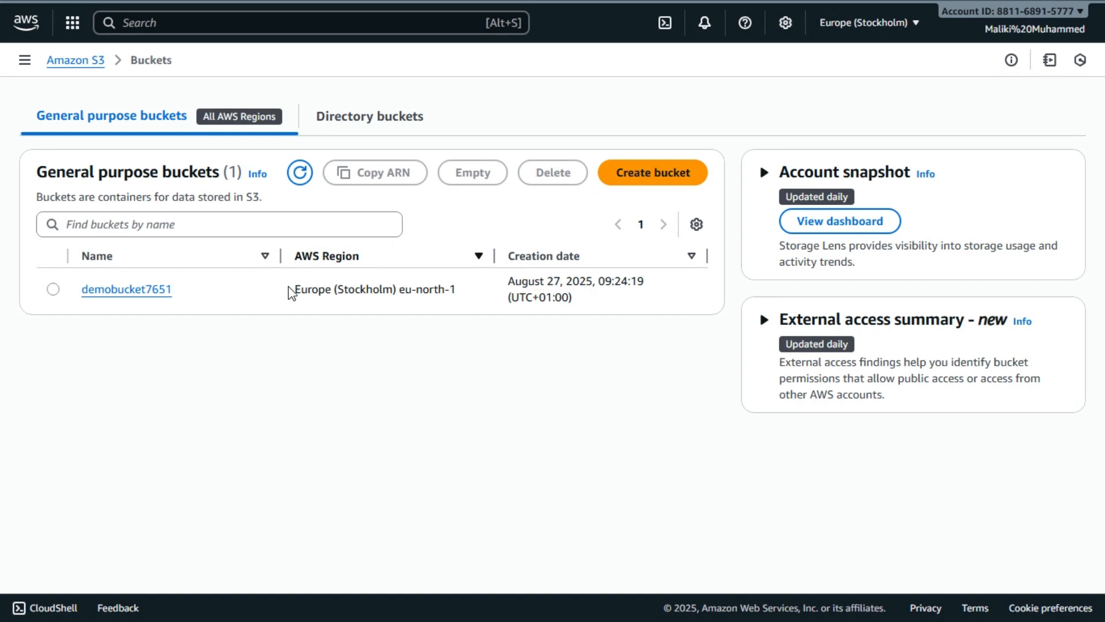
- Open demobucket7651 from the bucket list to check its objects
{"action": "left_click", "coordinate": [111, 292]}
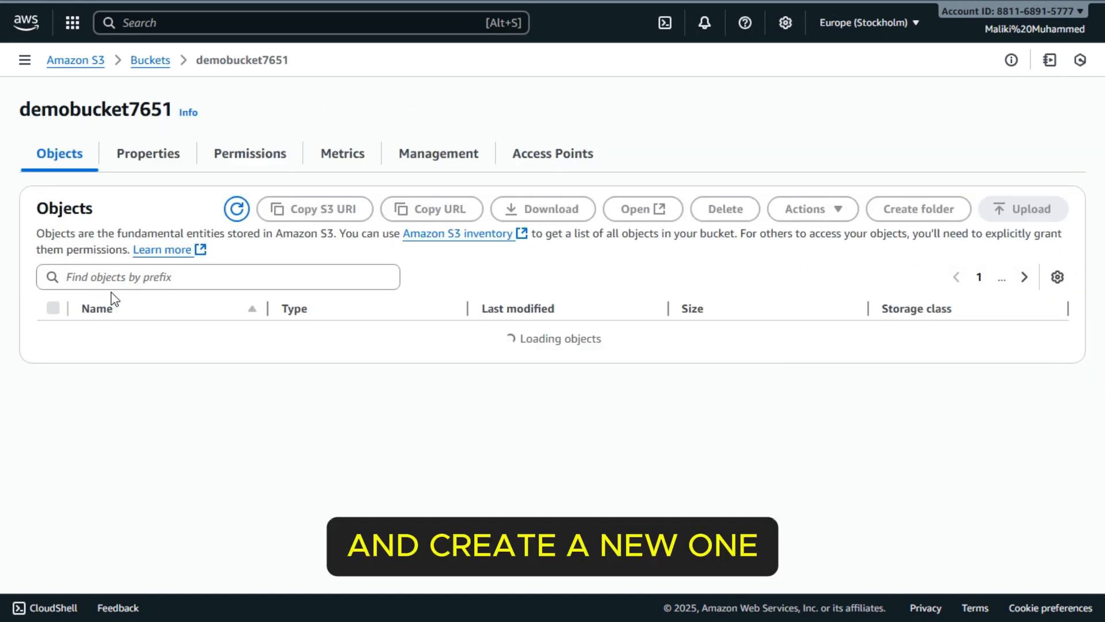